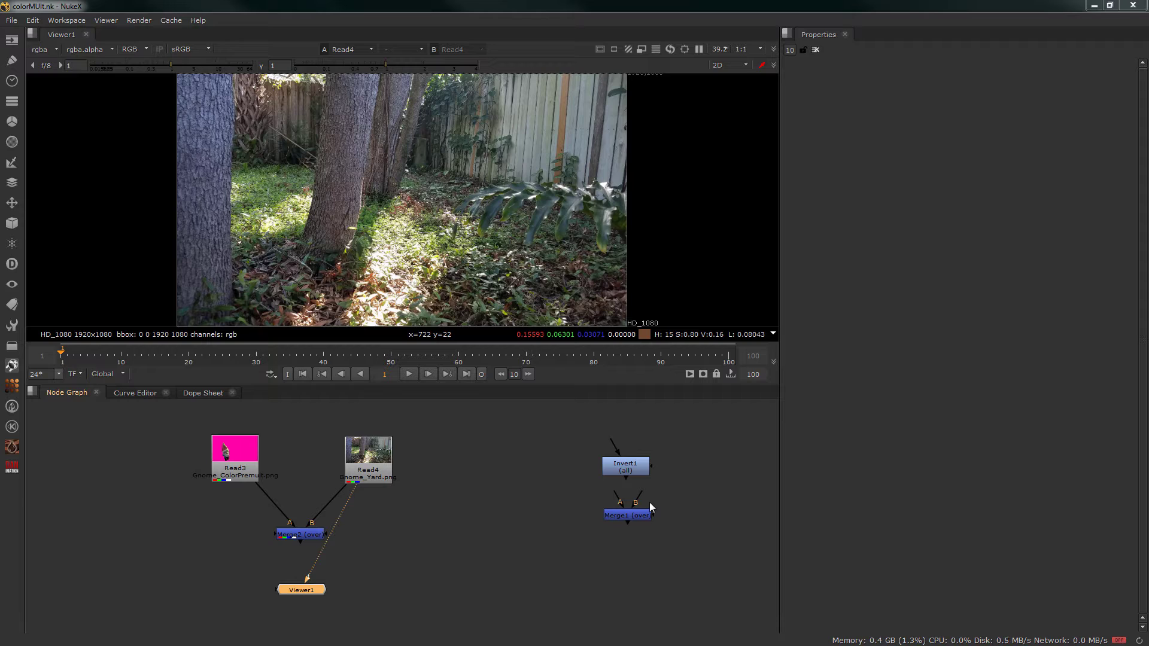
# View the Read3 gnome plate and its alpha matte, then the Merge2 composite in full colour
pyautogui.press('1')
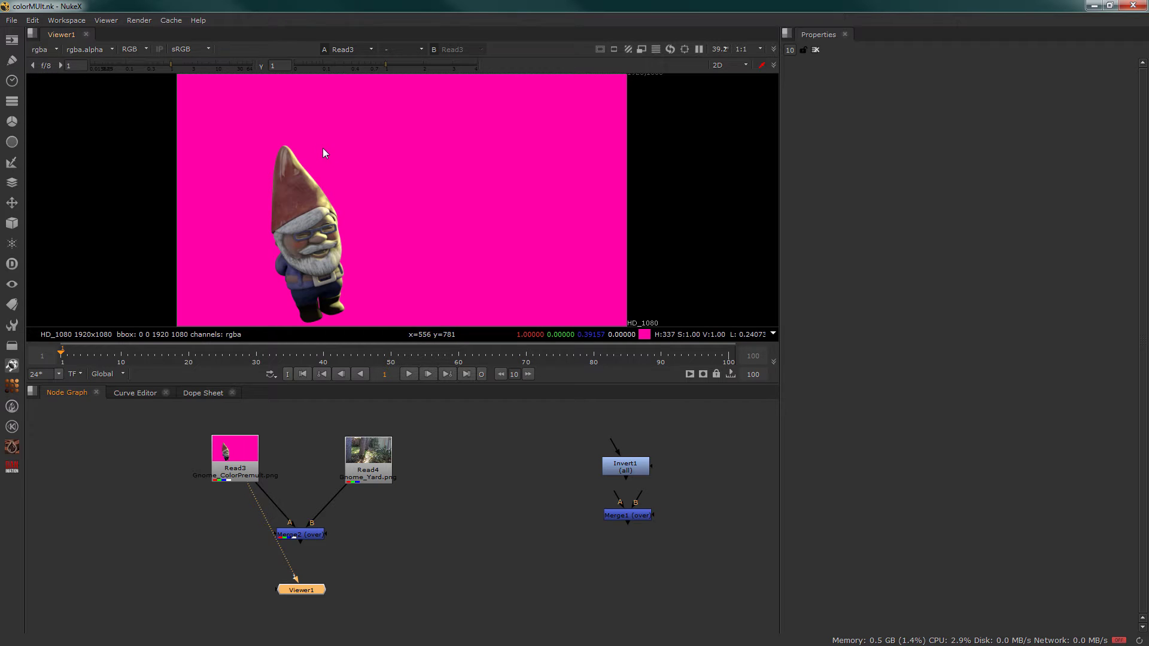
pyautogui.press('a')
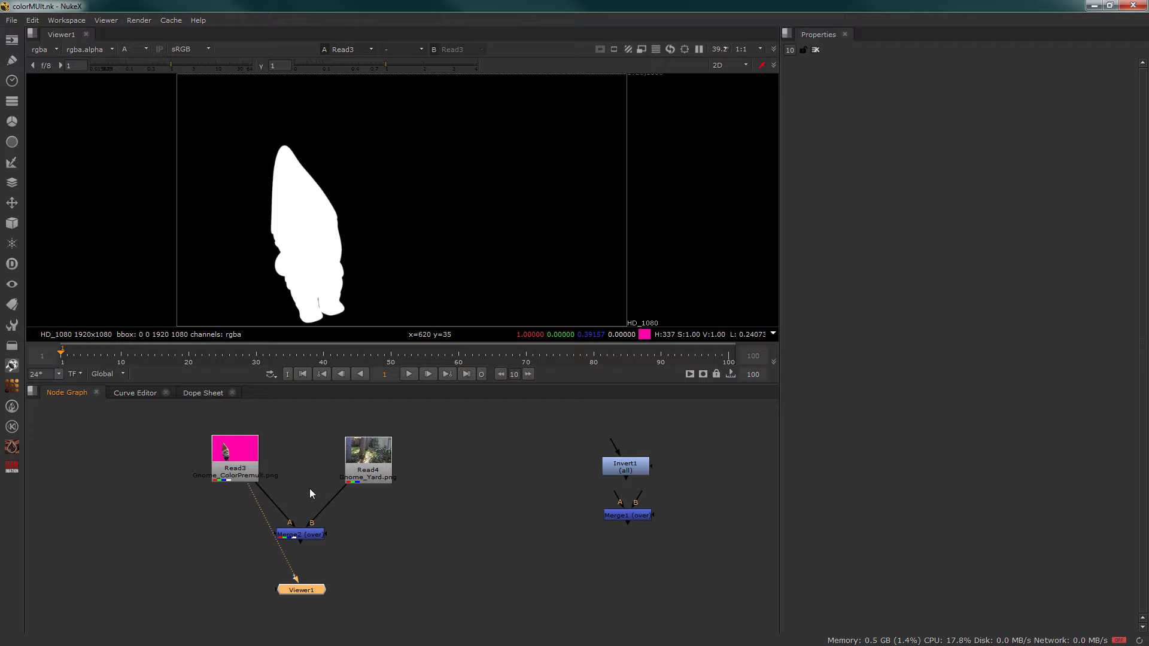
pyautogui.press('1')
pyautogui.press('a')
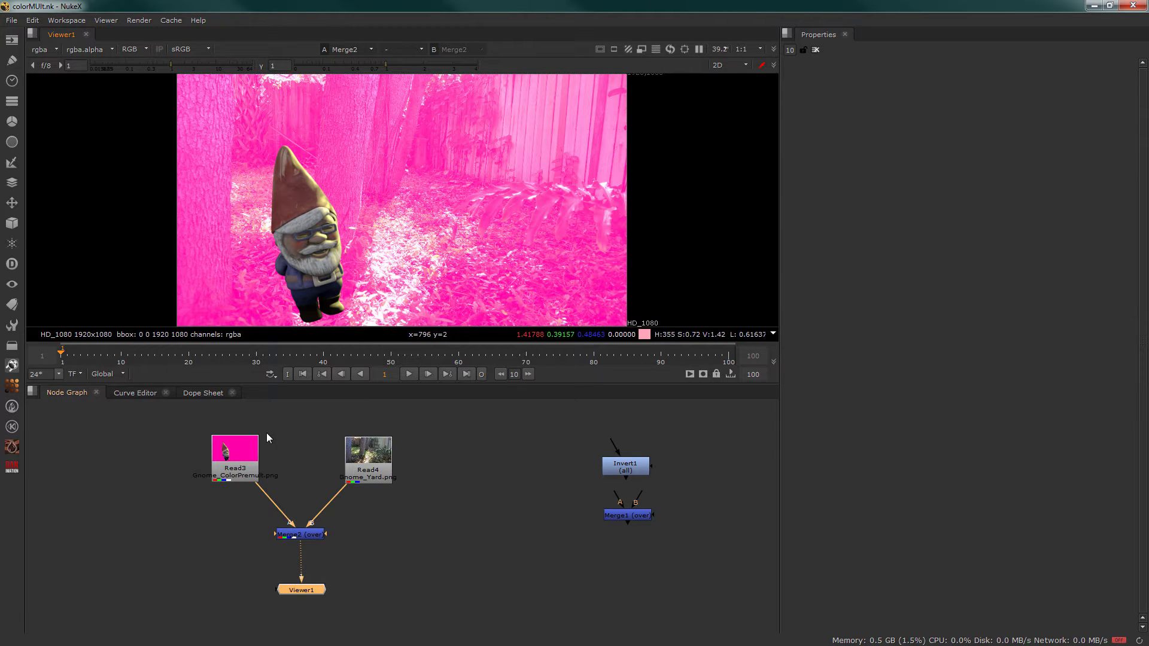
# Add a Premult node after the Read3 gnome plate
pyautogui.click(230, 465)
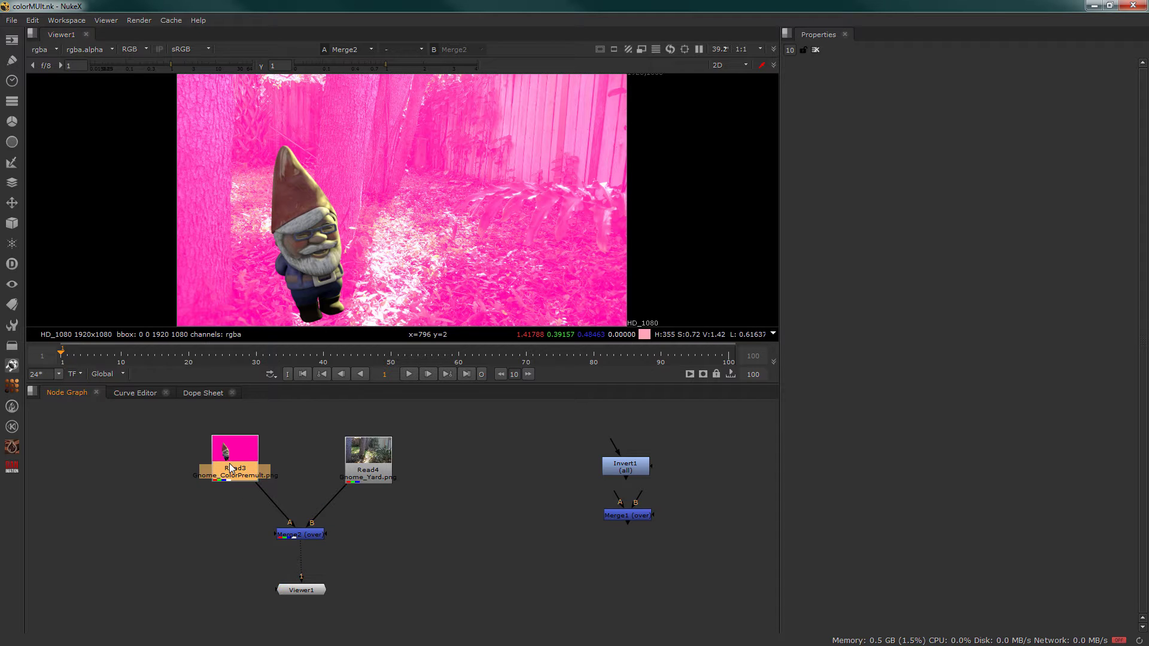
pyautogui.press('Tab')
pyautogui.write('premult')
pyautogui.press('Return')
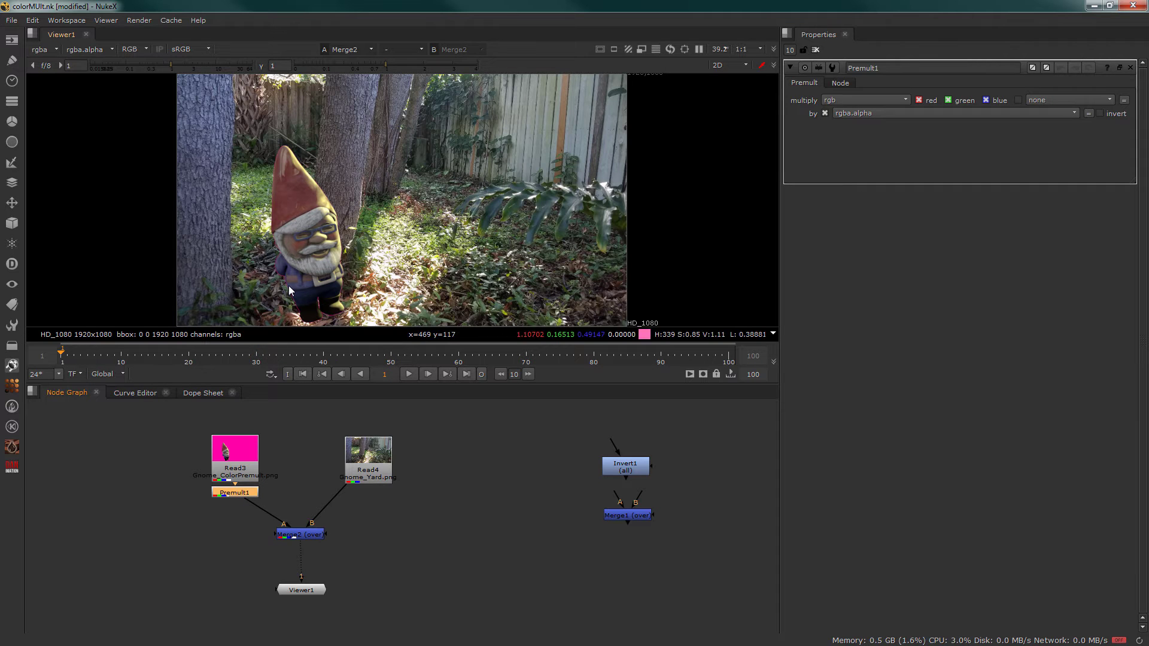
# Zoom and pan the viewer to inspect the thin magenta fringe around the gnome's edges
pyautogui.scroll(10, 289, 286)
pyautogui.moveTo(255, 257); pyautogui.dragTo(489, 227, button='middle')
pyautogui.scroll(-8, 454, 225)
pyautogui.scroll(-2, 454, 225)
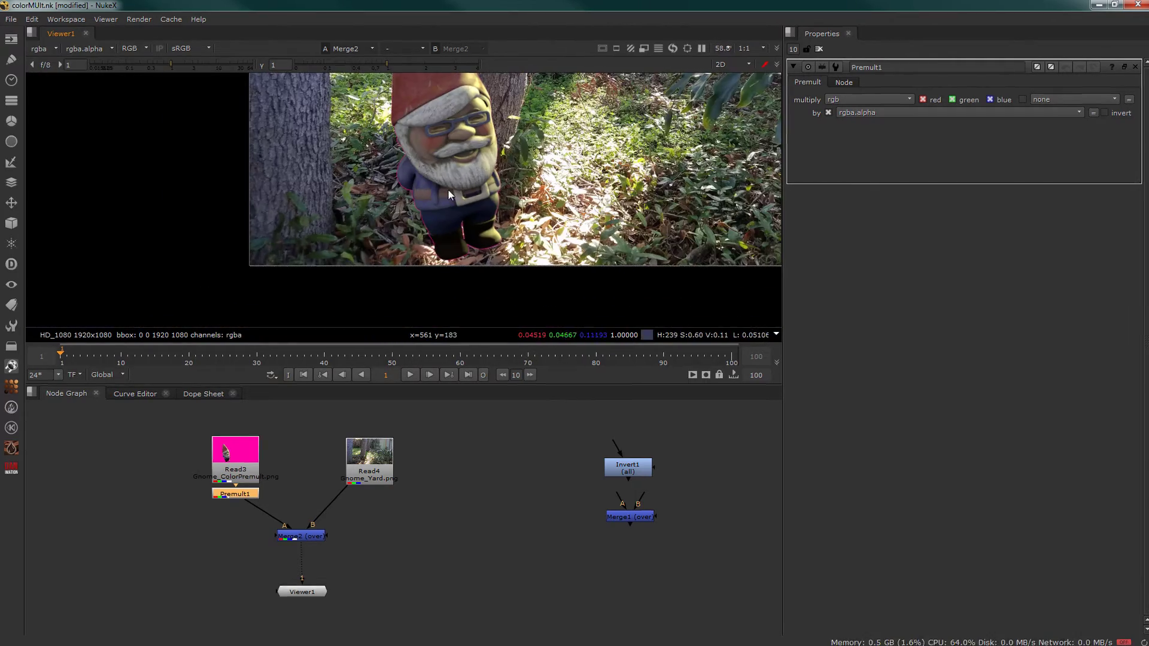
pyautogui.moveTo(448, 189); pyautogui.dragTo(249, 278, button='middle')
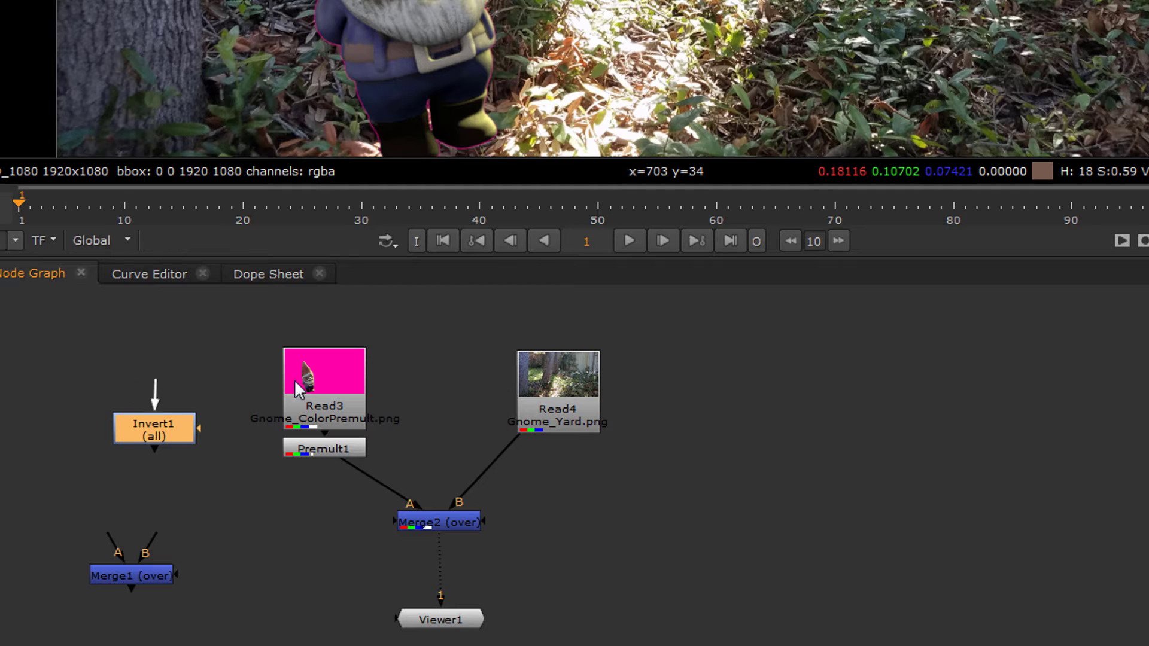
# Connect Read3 into Invert1 and view the inverted alpha
pyautogui.moveTo(297, 388); pyautogui.dragTo(246, 431)
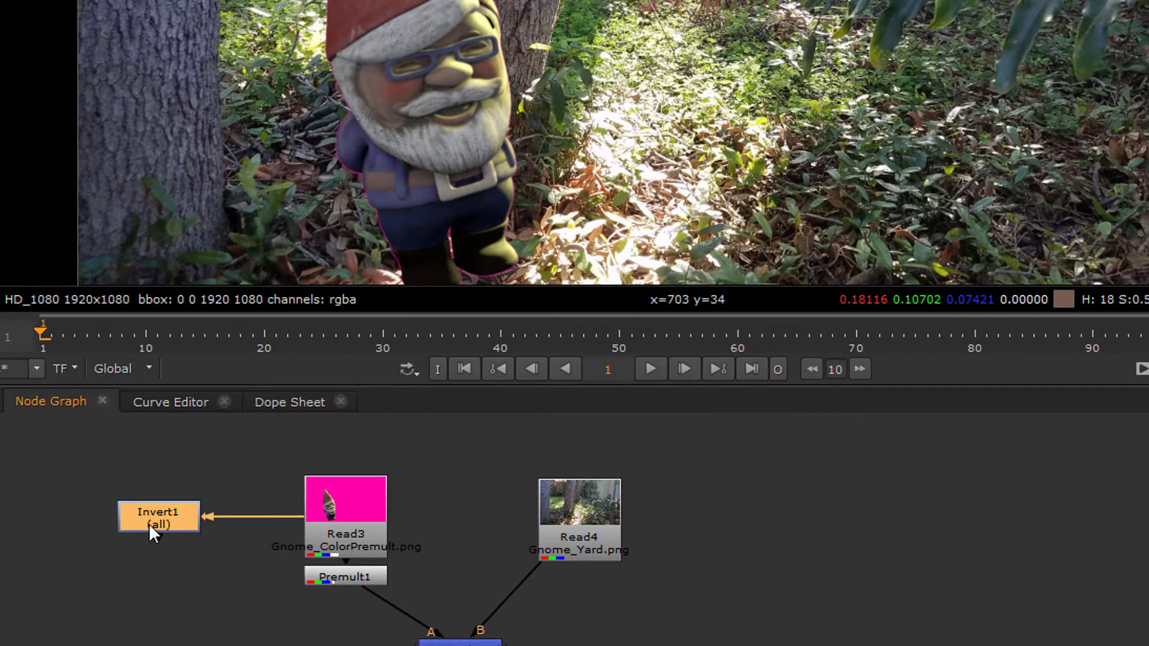
pyautogui.press('1')
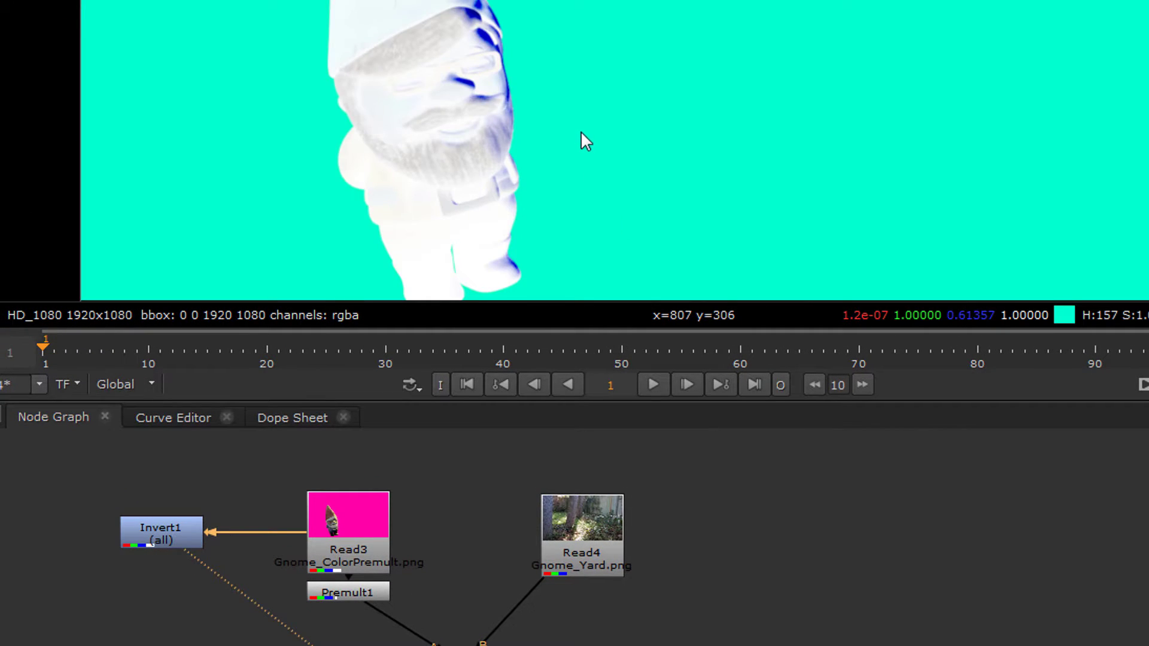
pyautogui.press('a')
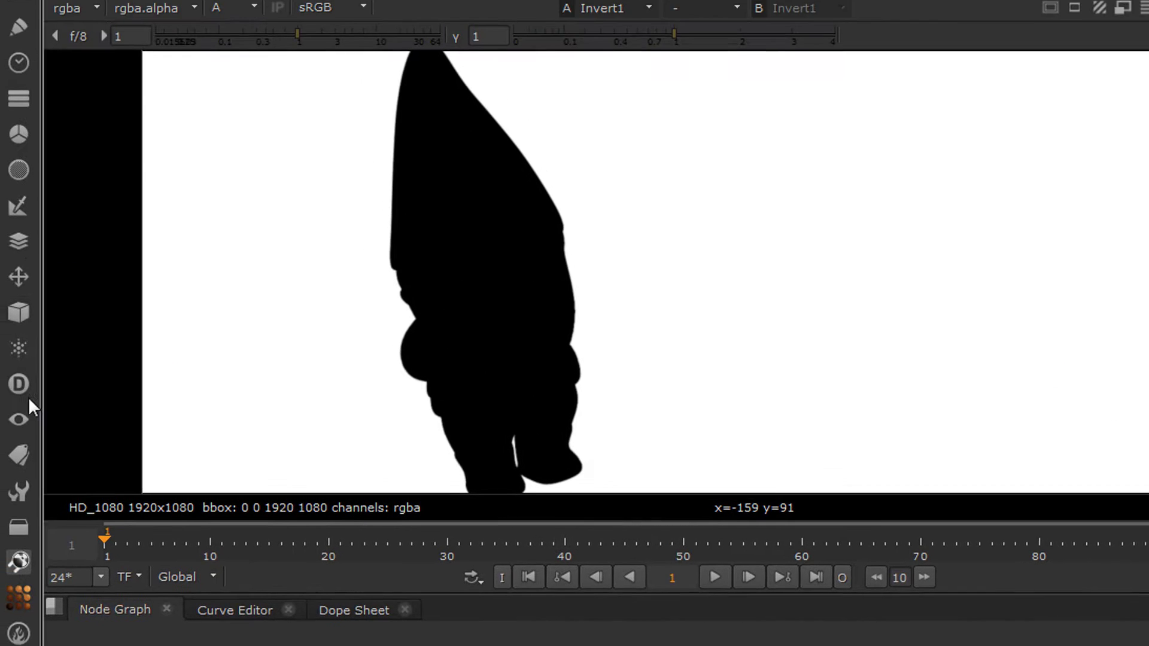
# Add a Channel > Copy node and place Copy1 under Invert1 near Constant1
pyautogui.click(13, 100)
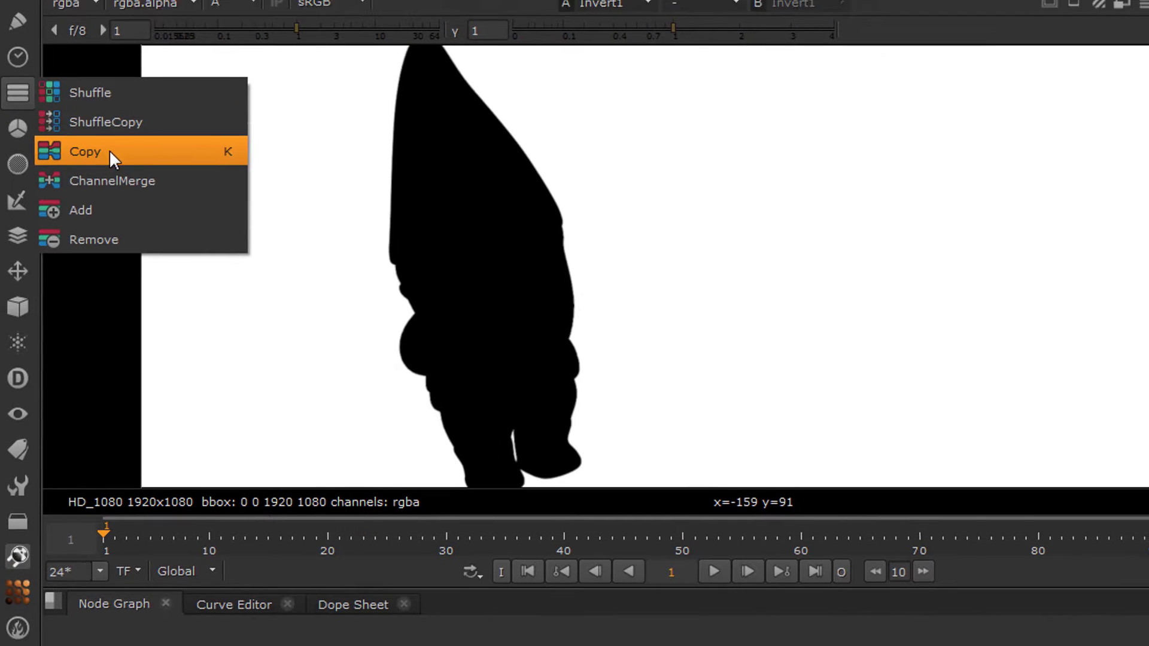
pyautogui.click(109, 149)
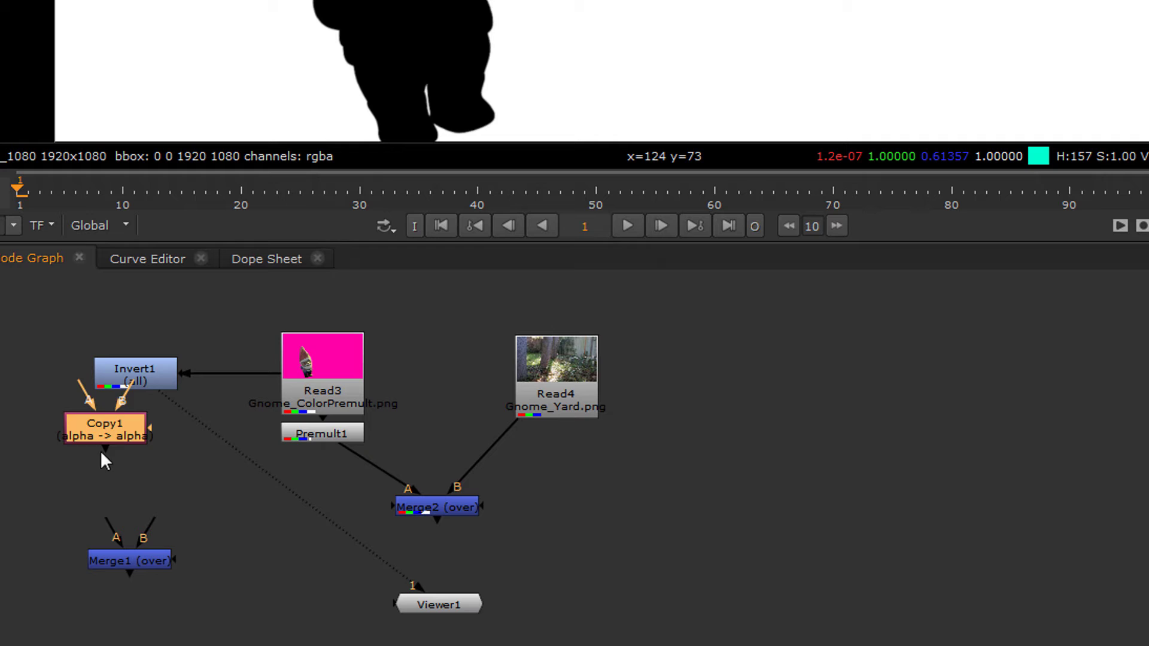
pyautogui.moveTo(135, 462); pyautogui.dragTo(153, 478)
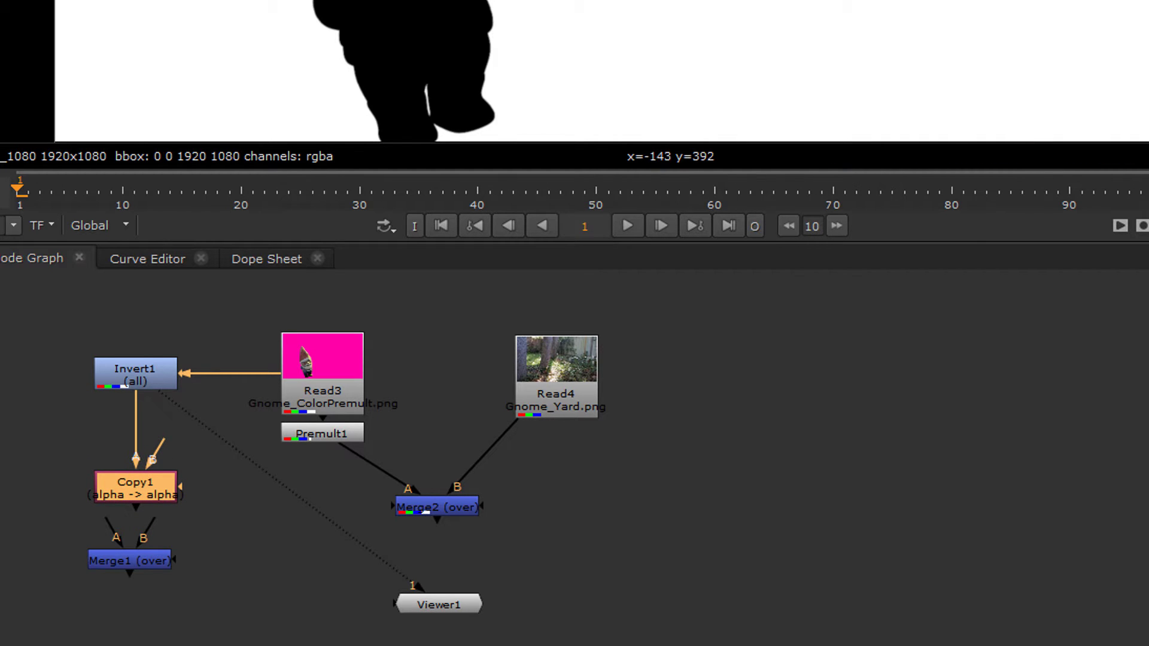
pyautogui.moveTo(186, 488); pyautogui.dragTo(301, 515)
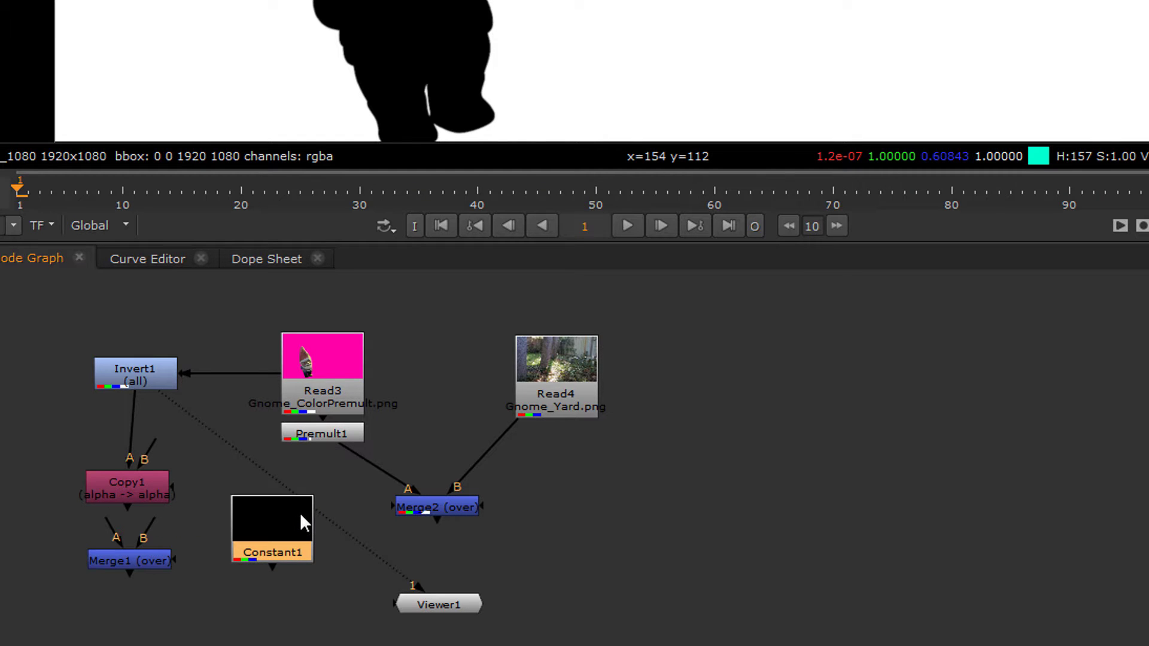
# Check the plate's pink colour, wire Constant1 into Copy1's B input, and review Copy1's output and alpha
pyautogui.click(322, 368)
pyautogui.press('1')
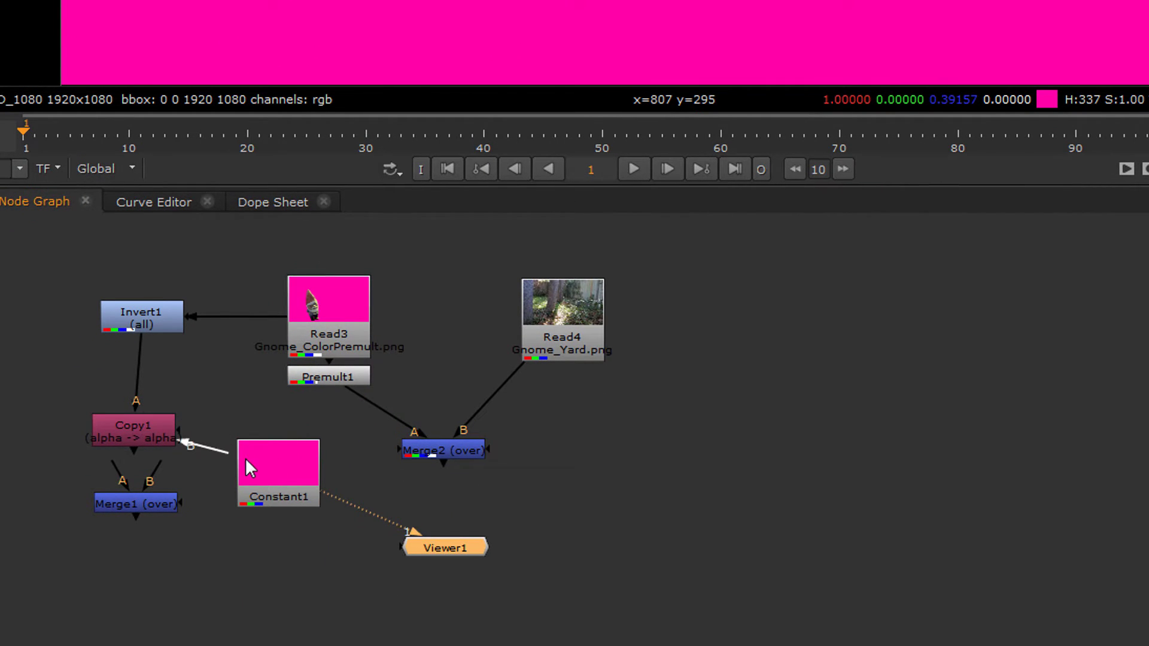
pyautogui.moveTo(246, 460); pyautogui.dragTo(284, 431)
pyautogui.click(135, 440)
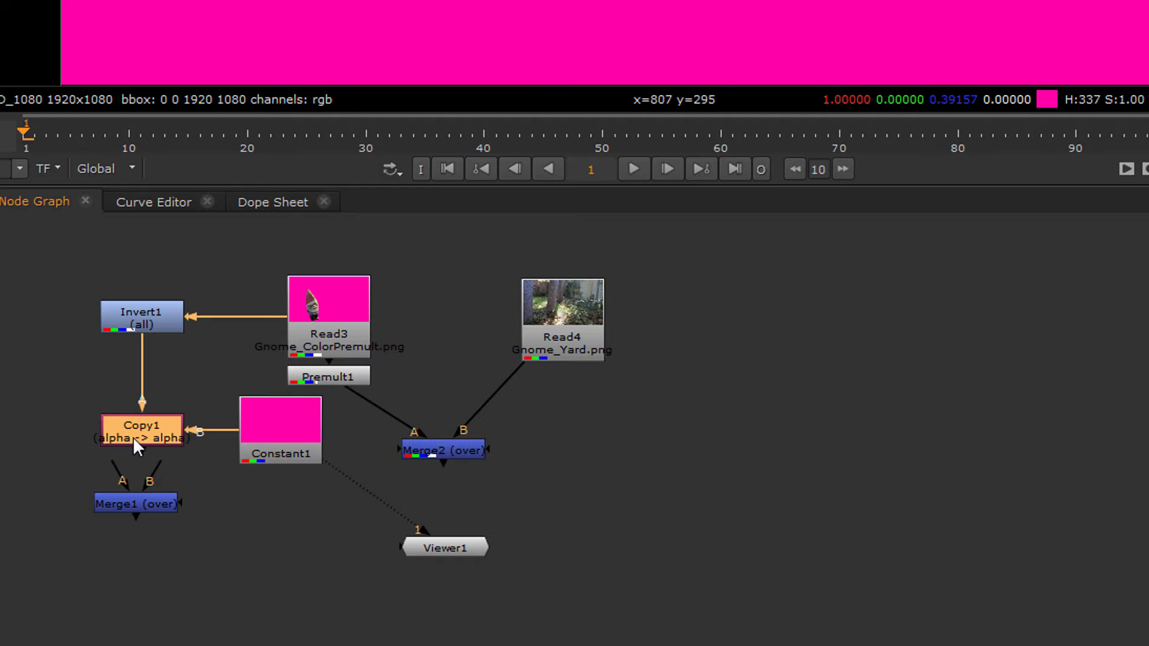
pyautogui.press('1')
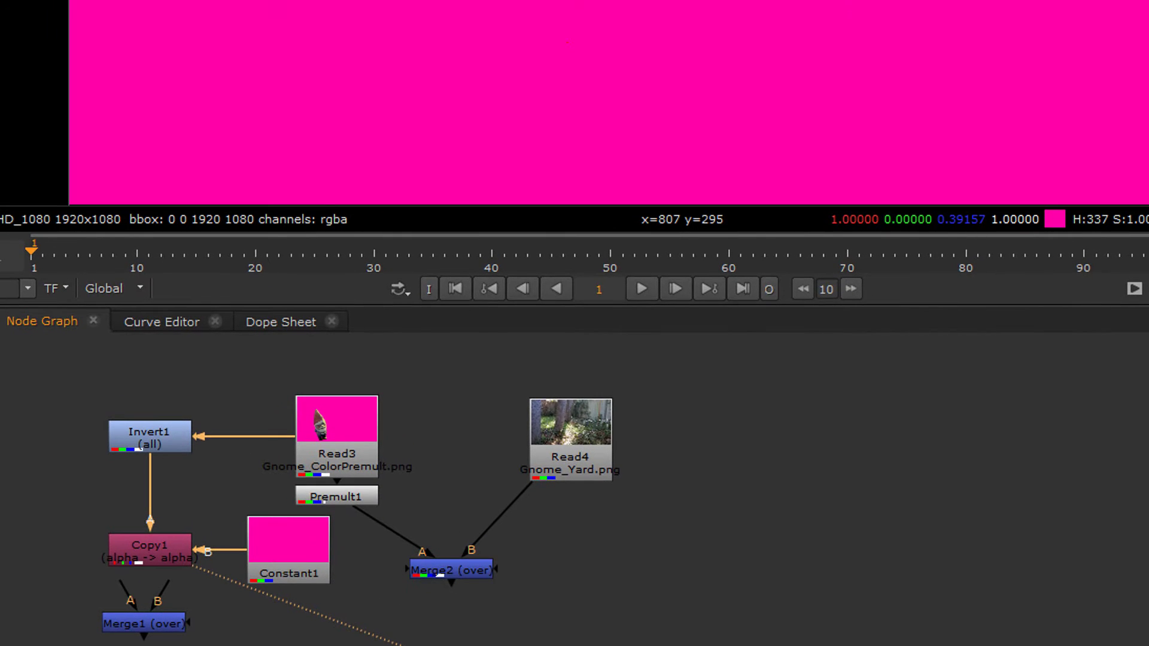
pyautogui.press('a')
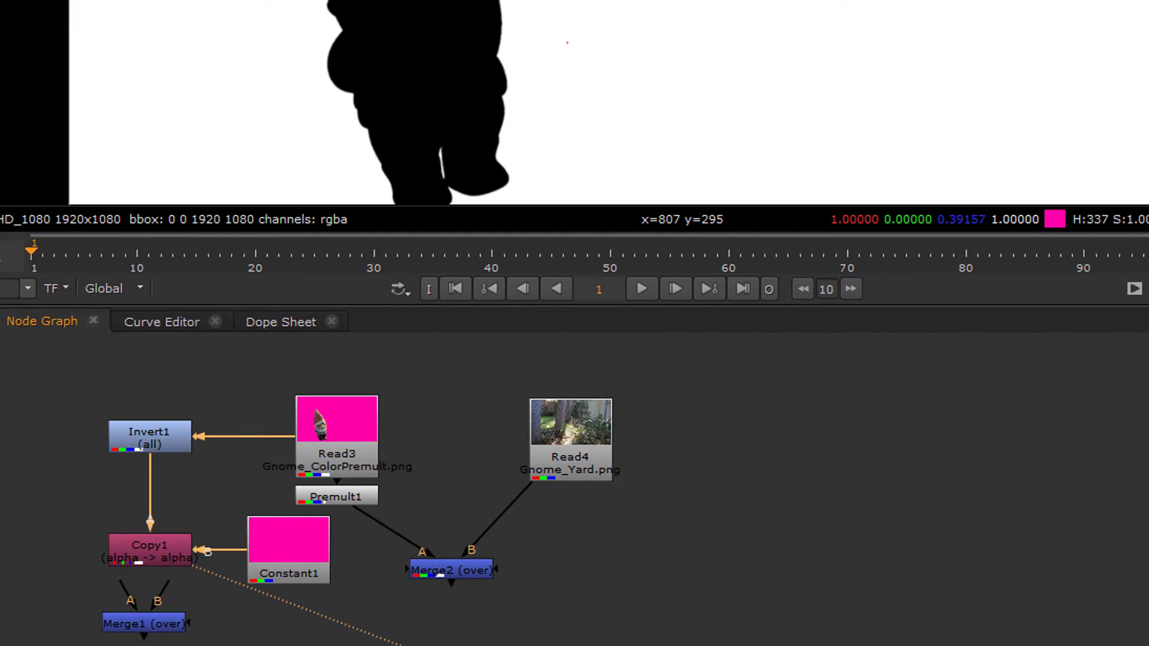
pyautogui.press('a')
# Move Merge1 aside and insert a Premult2 node below Copy1
pyautogui.moveTo(163, 622); pyautogui.dragTo(161, 645)
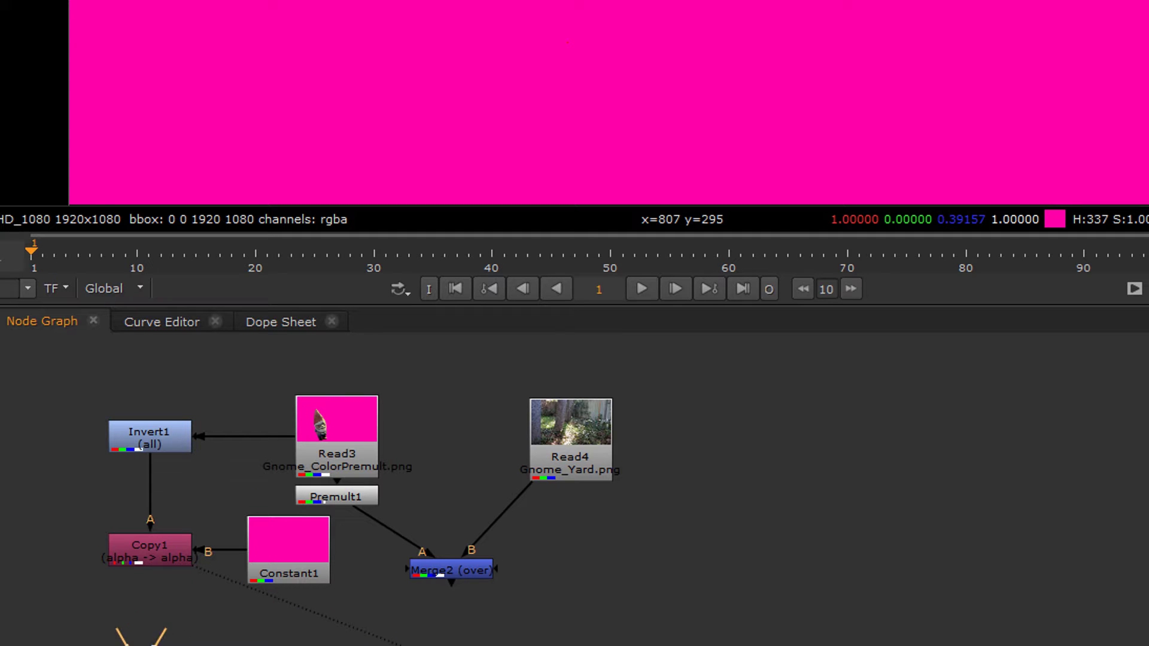
pyautogui.click(148, 552)
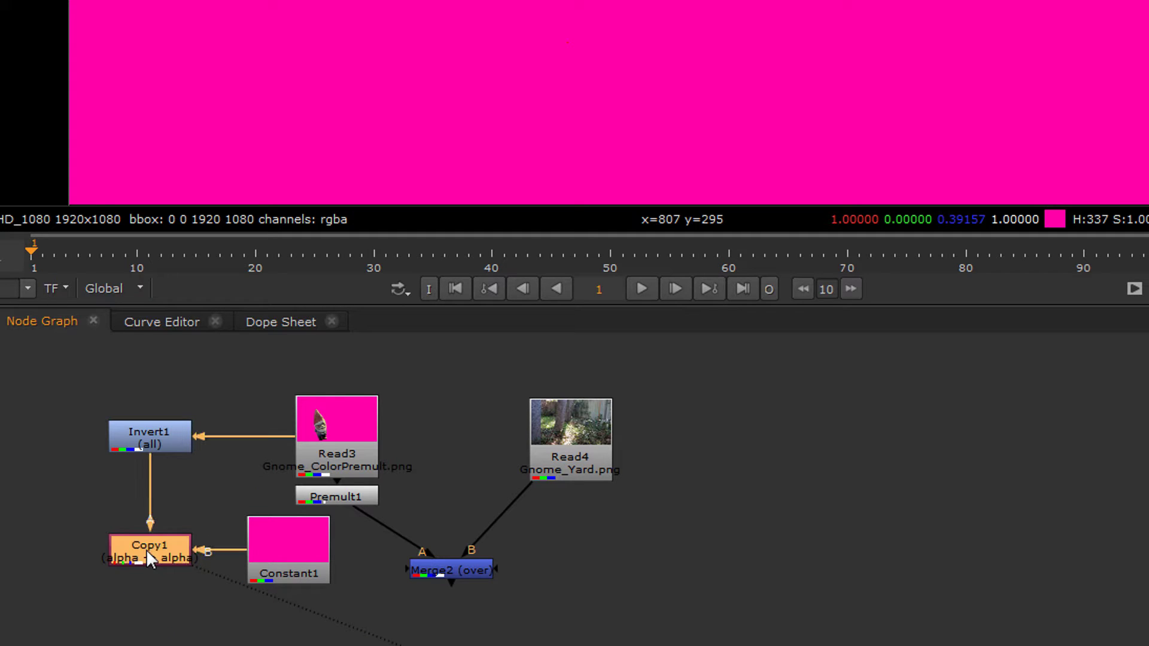
pyautogui.press('Tab')
pyautogui.write('Premult')
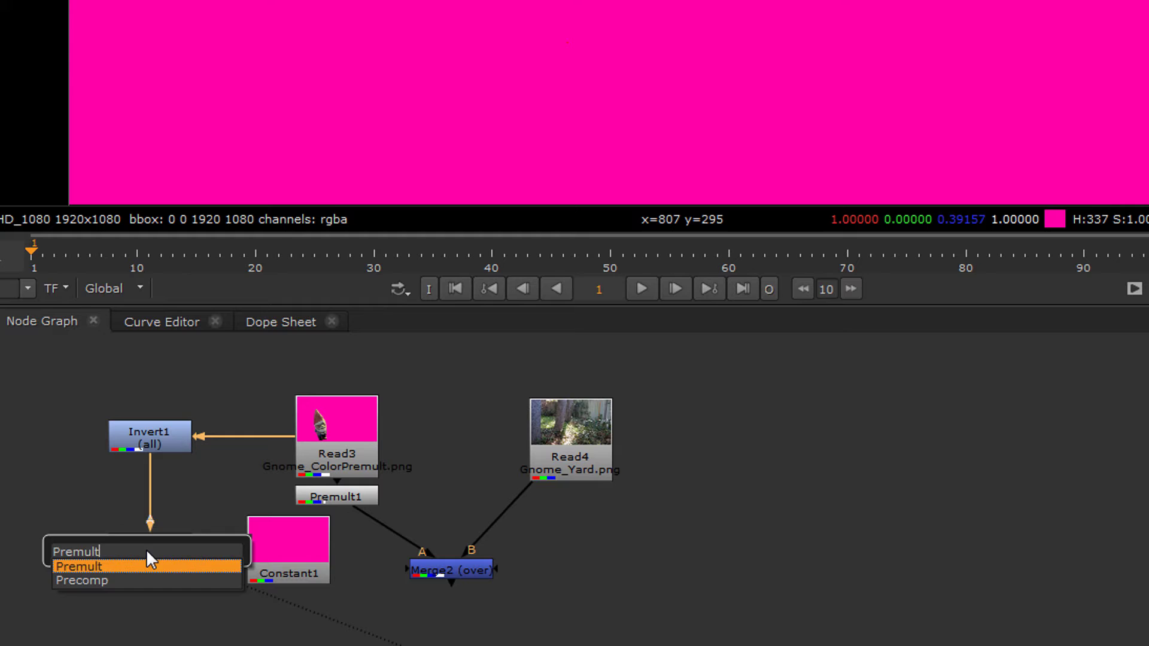
pyautogui.press('Return')
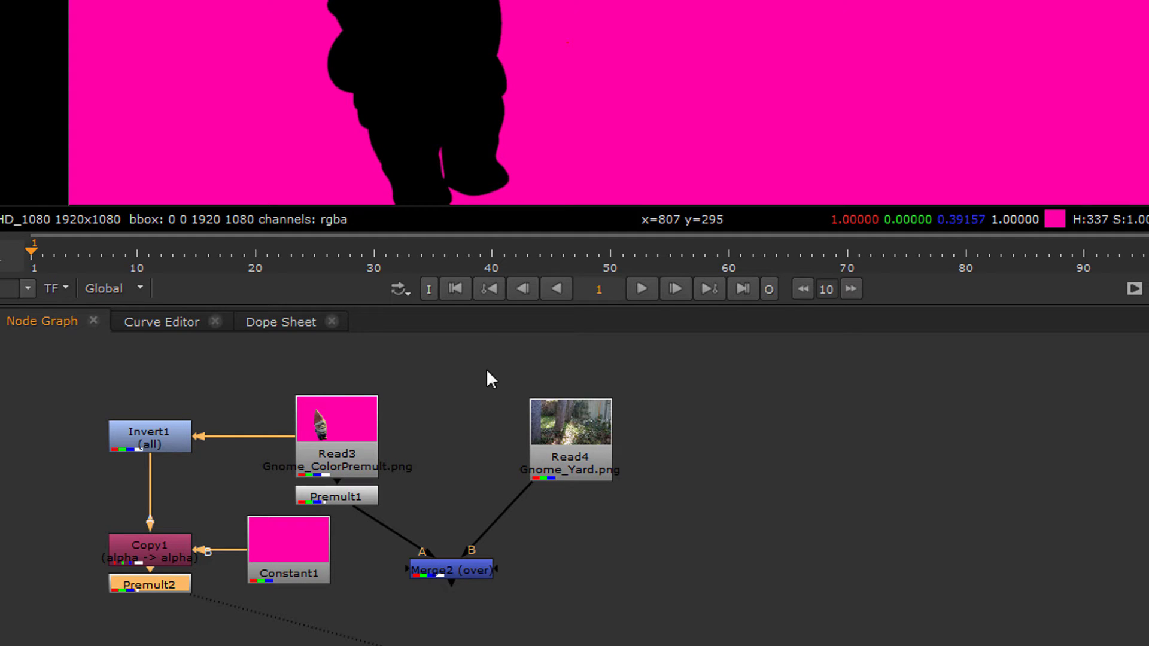
# Place Merge1 under Premult2, connect its B input to Premult2, and set its operation to minus
pyautogui.click(141, 589)
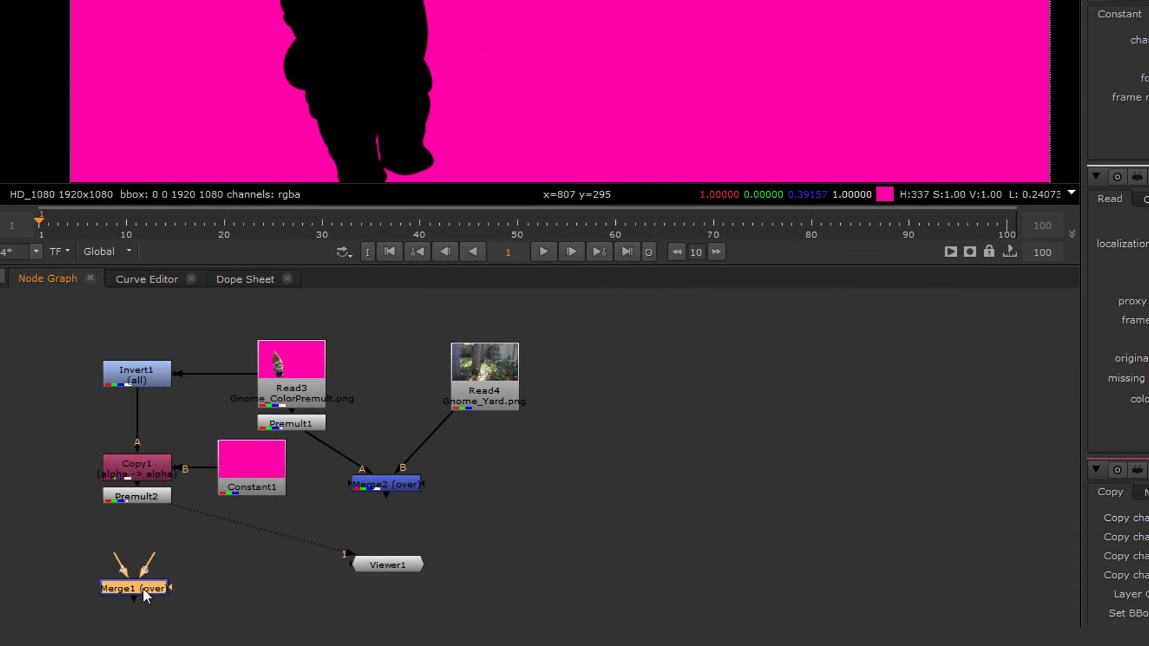
pyautogui.moveTo(143, 589); pyautogui.dragTo(153, 591)
pyautogui.moveTo(145, 518); pyautogui.dragTo(140, 499)
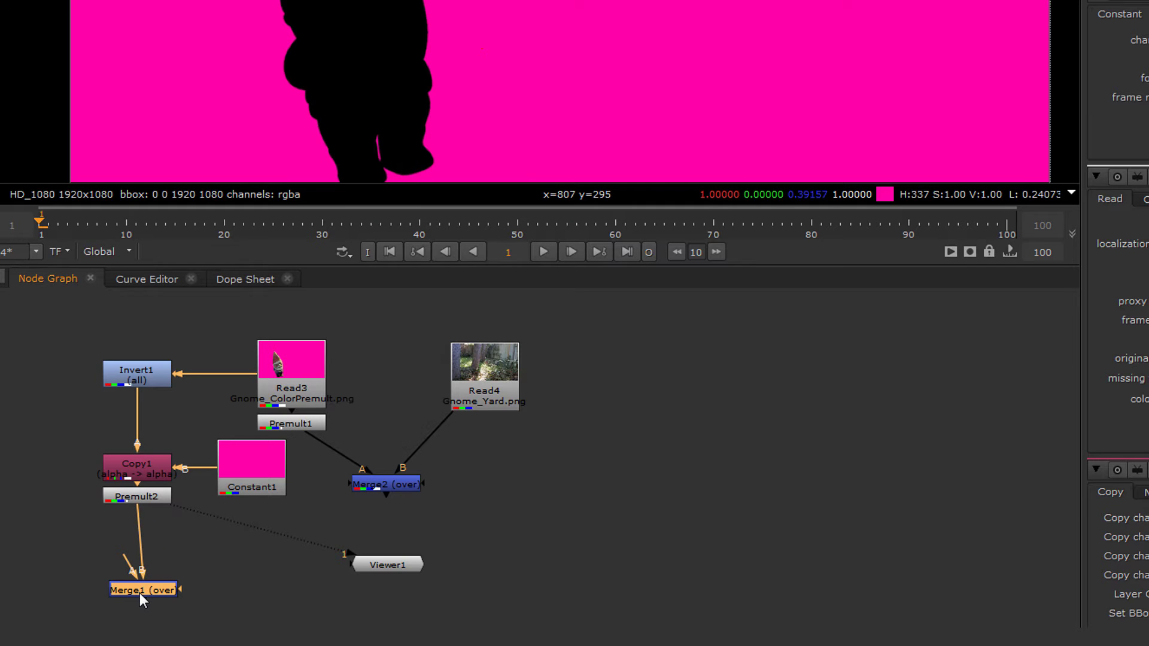
pyautogui.moveTo(139, 593); pyautogui.dragTo(132, 588)
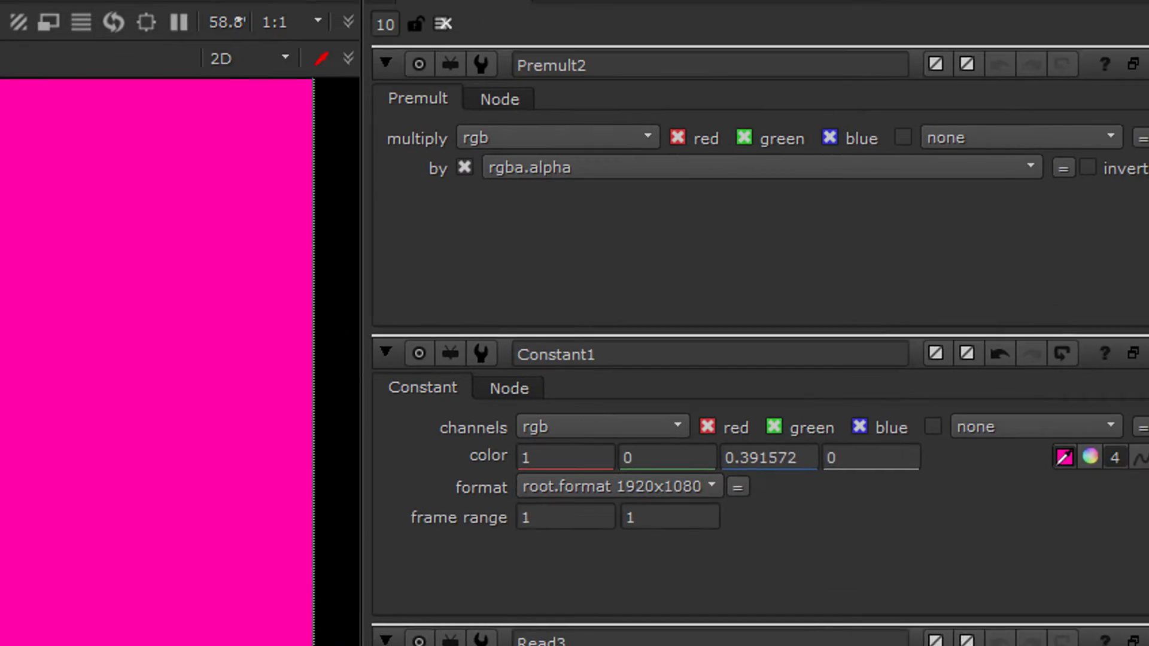
pyautogui.doubleClick(131, 588)
pyautogui.click(421, 175)
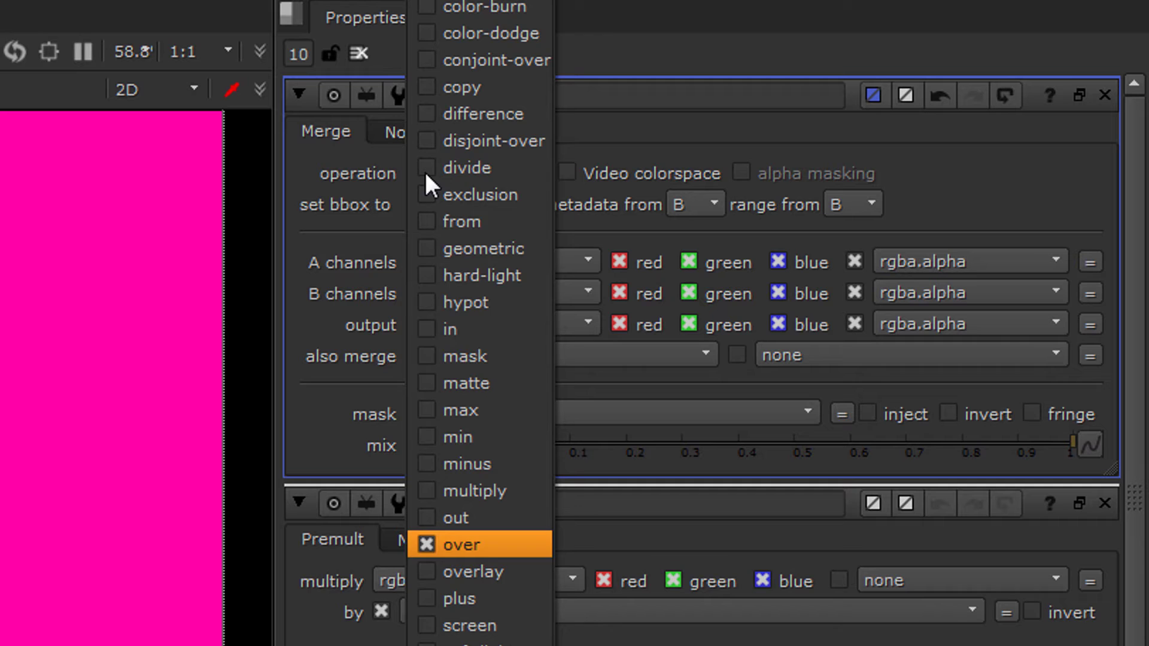
# Connect Merge1's A input to Premult1 and feed Merge1 into Merge2's A input
pyautogui.click(480, 456)
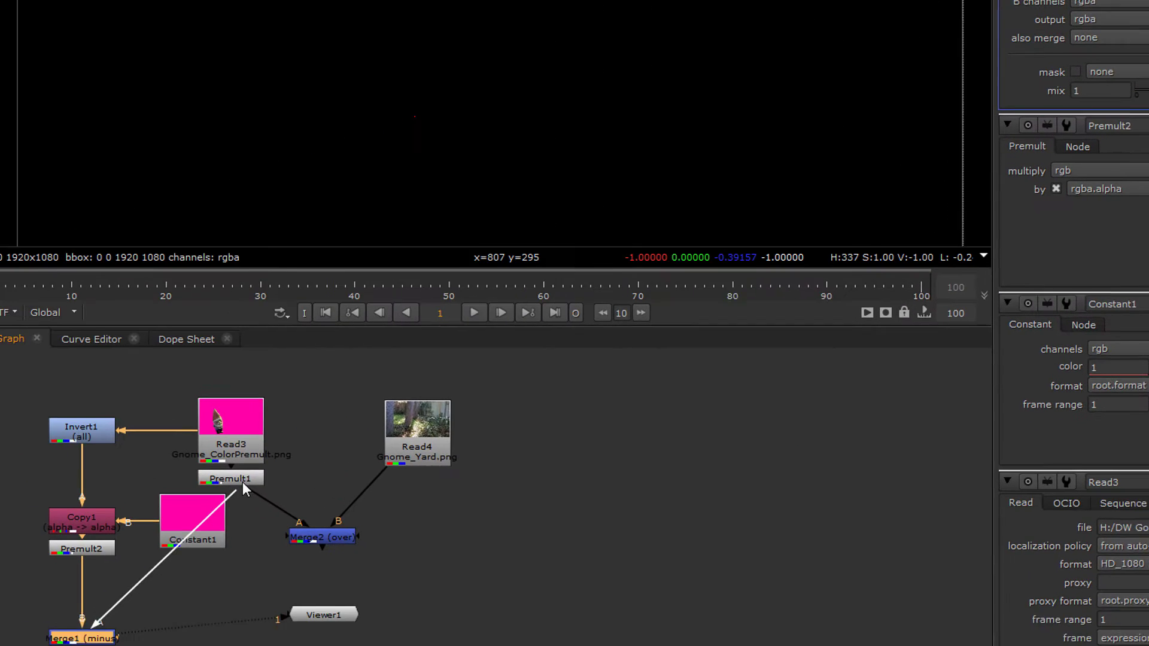
pyautogui.scroll(5, 246, 91)
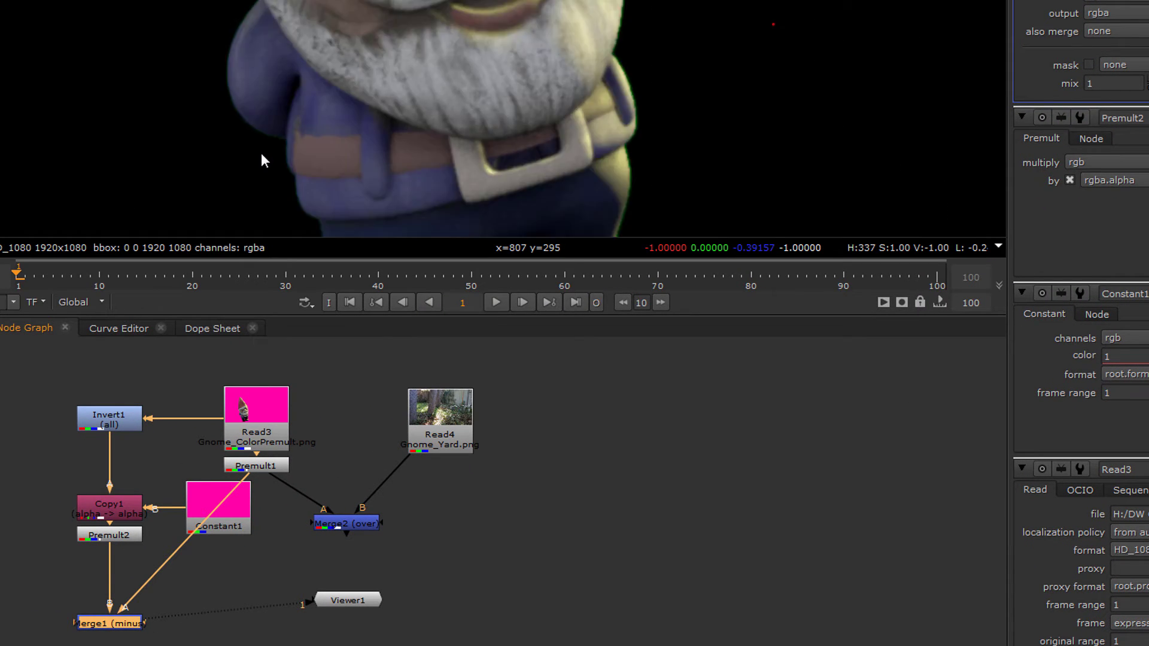
pyautogui.scroll(-2, 276, 90)
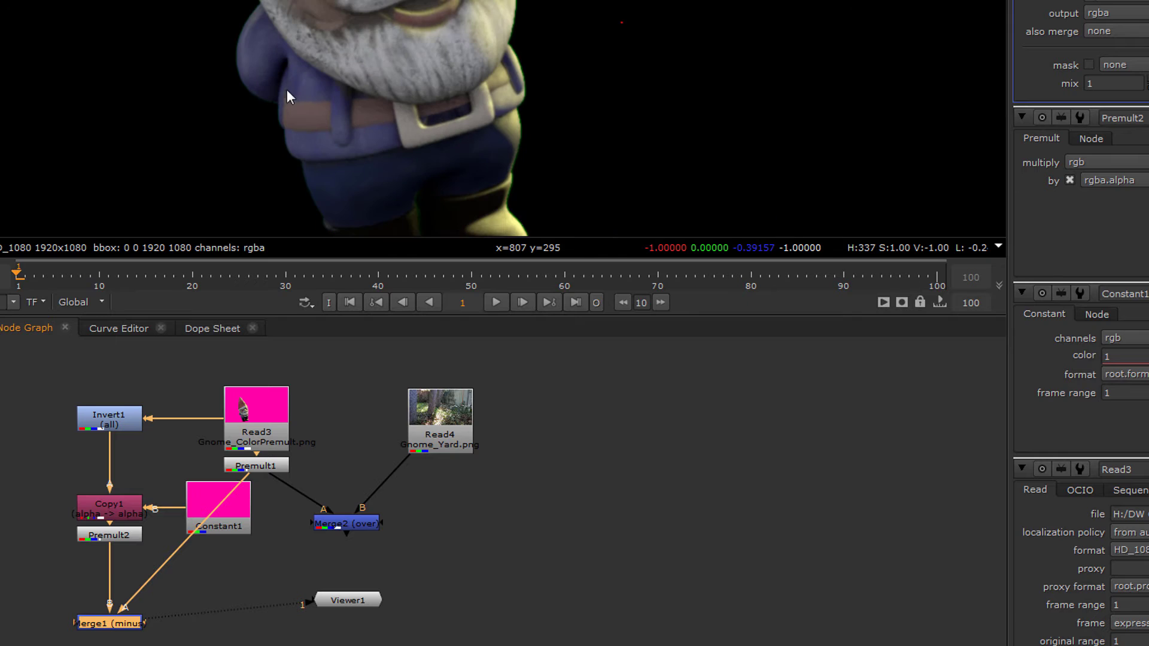
pyautogui.moveTo(276, 481); pyautogui.dragTo(239, 598)
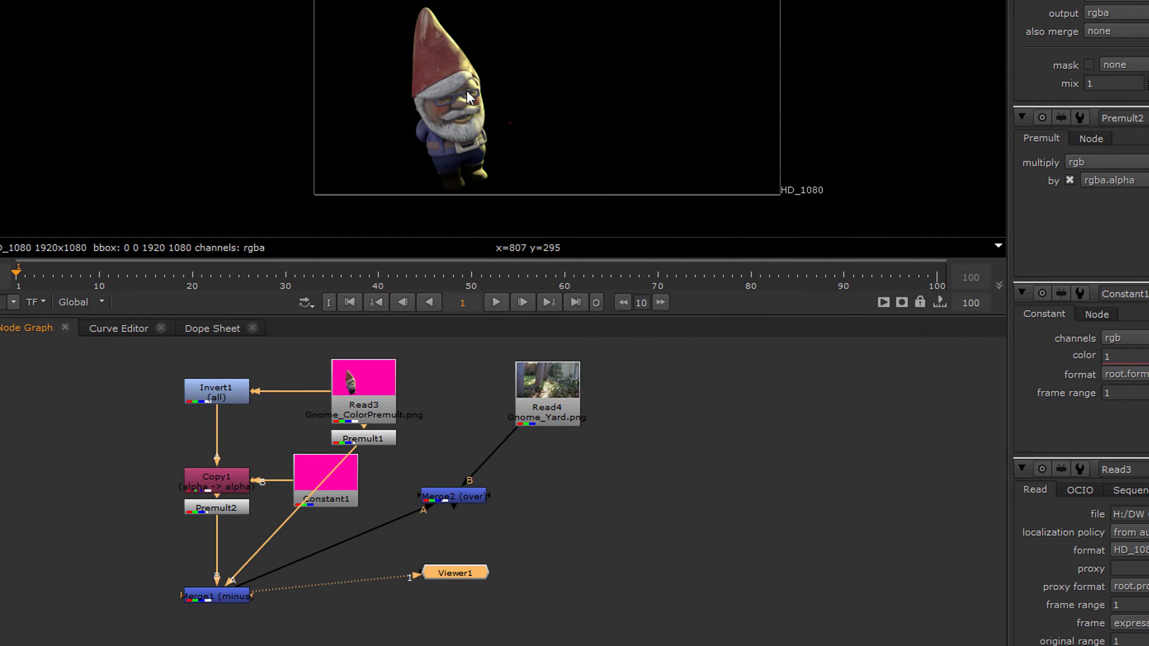
pyautogui.scroll(4, 469, 98)
pyautogui.moveTo(415, 188); pyautogui.dragTo(397, 153, button='middle')
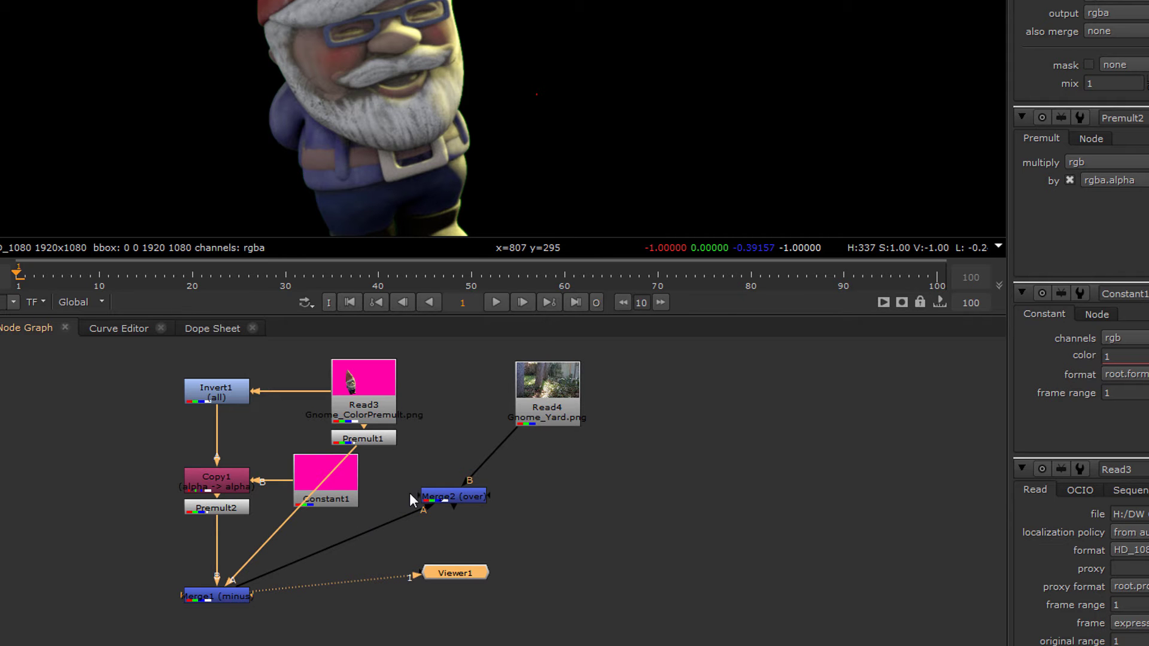
# Add a Channel > Copy node on the gnome render and connect its B input
pyautogui.click(428, 444)
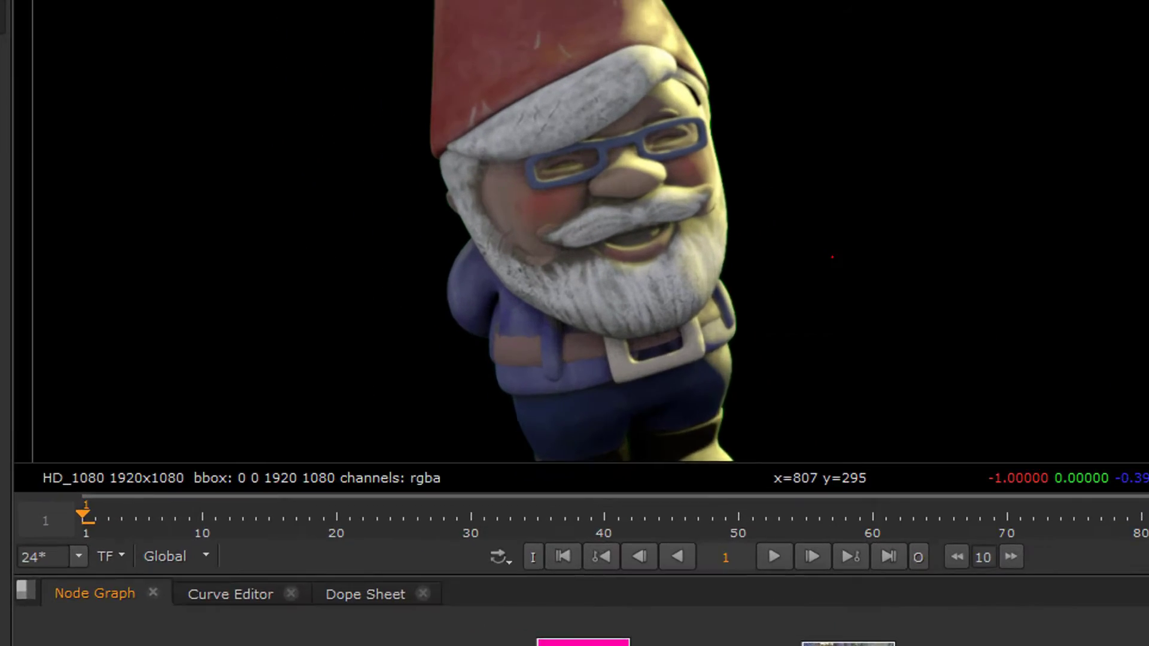
pyautogui.click(31, 126)
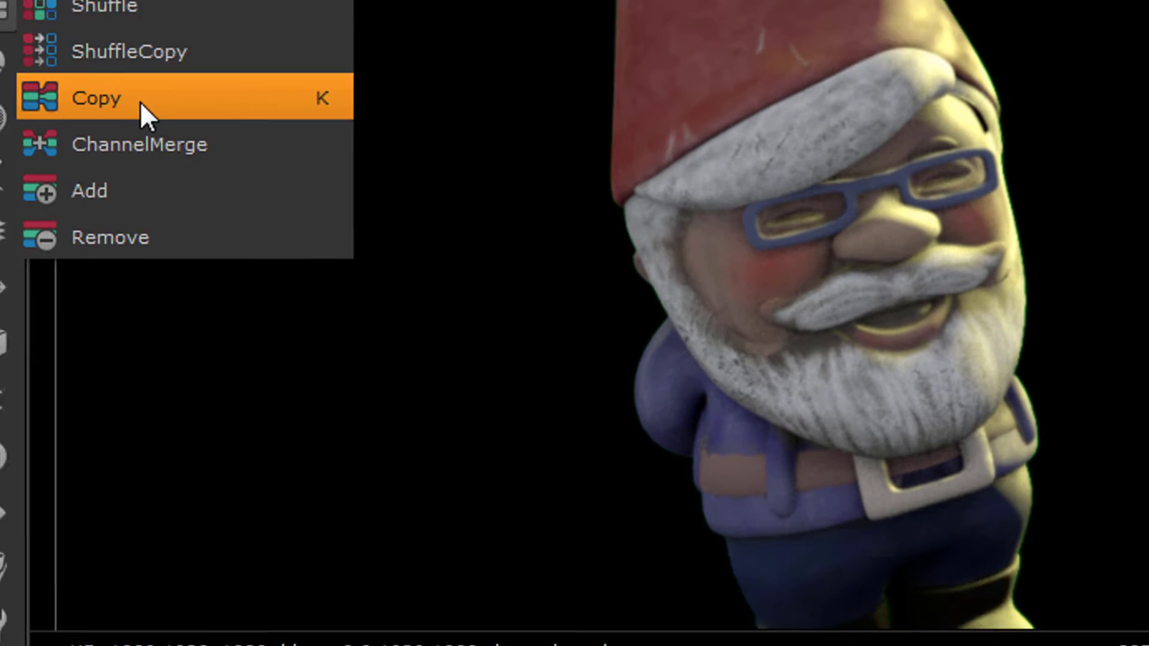
pyautogui.click(140, 101)
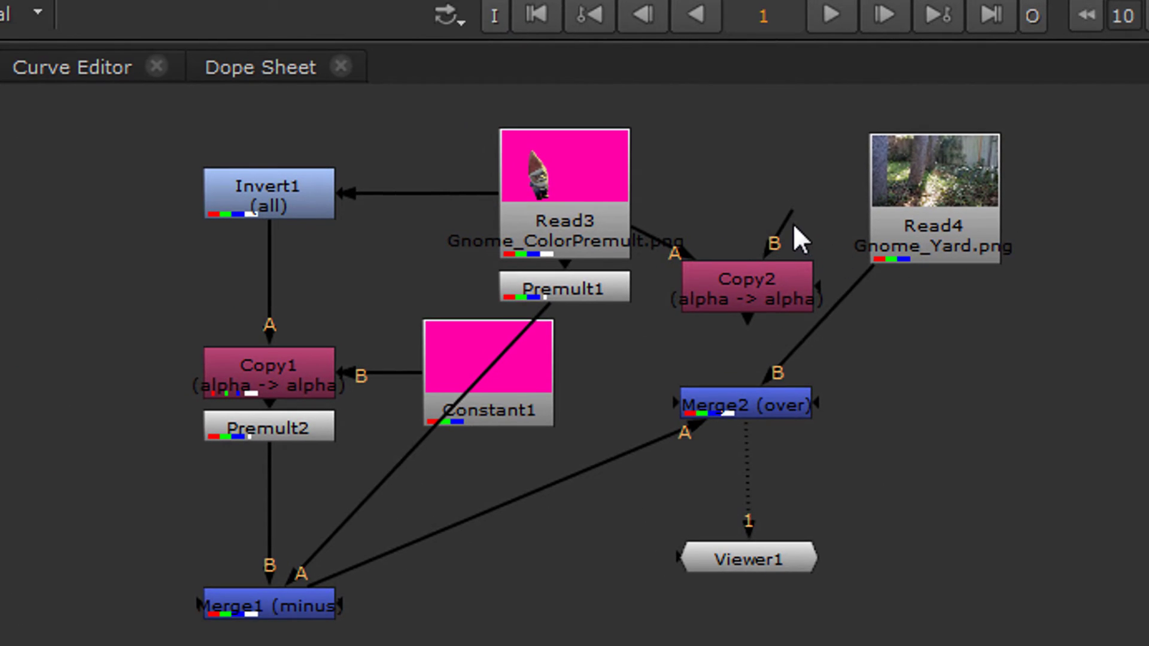
pyautogui.moveTo(641, 359)
pyautogui.mouseDown()
pyautogui.moveTo(298, 619)
pyautogui.moveTo(682, 355)
pyautogui.mouseUp()
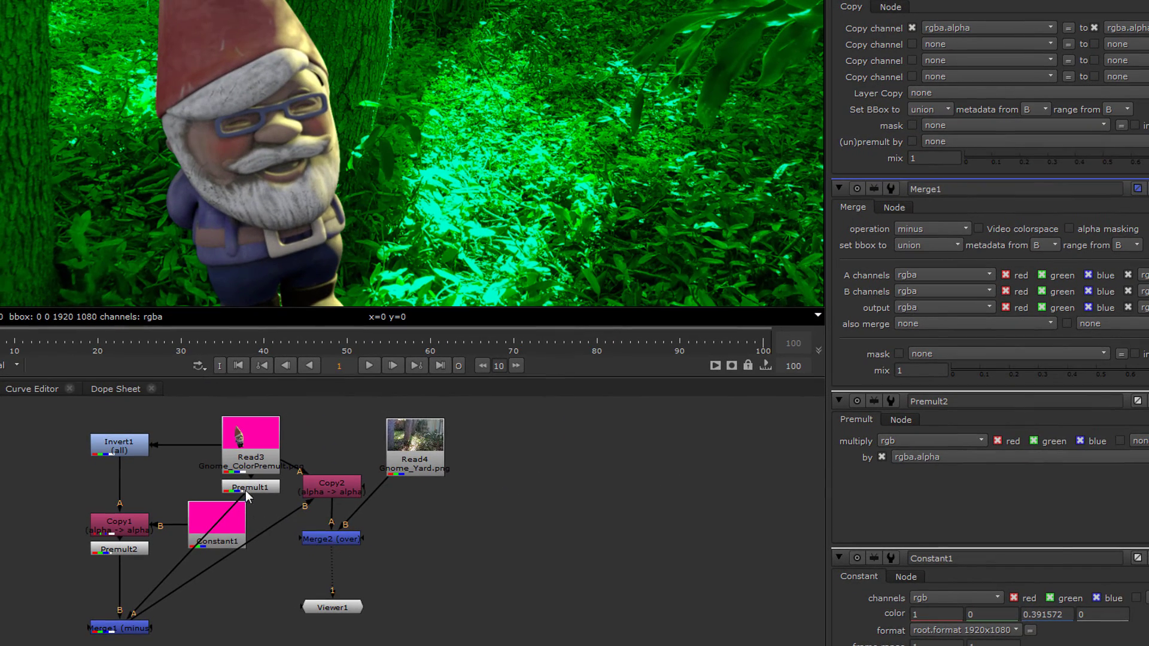
# Delete the unused Premult1 node and move Constant1 to the far left of the graph
pyautogui.moveTo(246, 491); pyautogui.dragTo(230, 451)
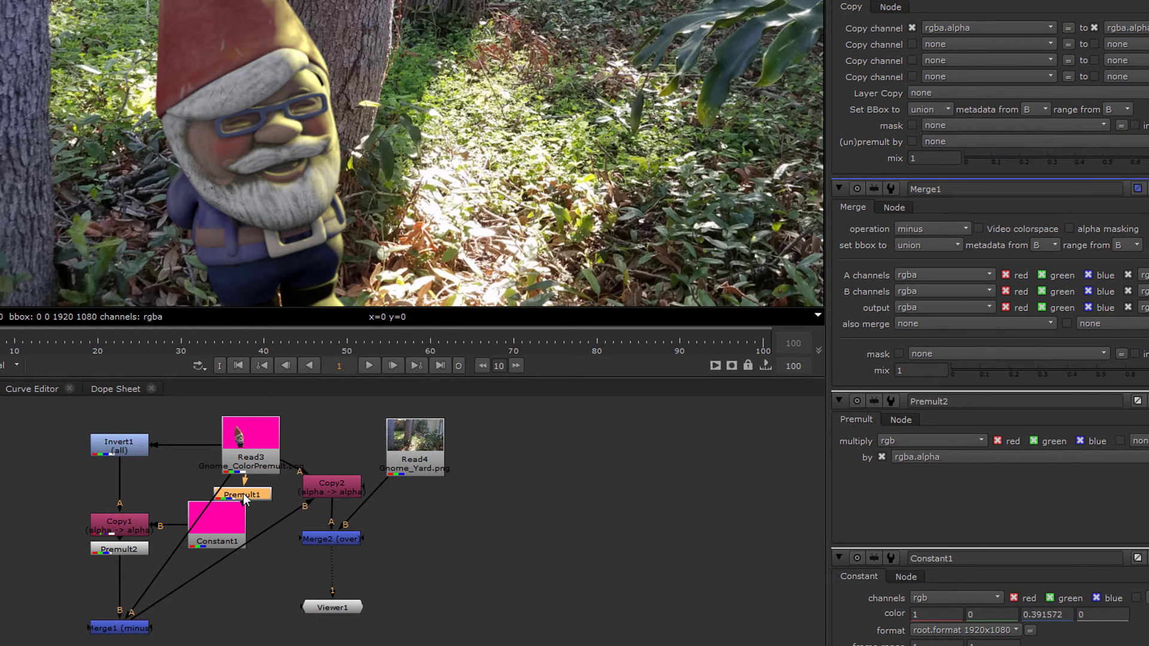
pyautogui.press('Delete')
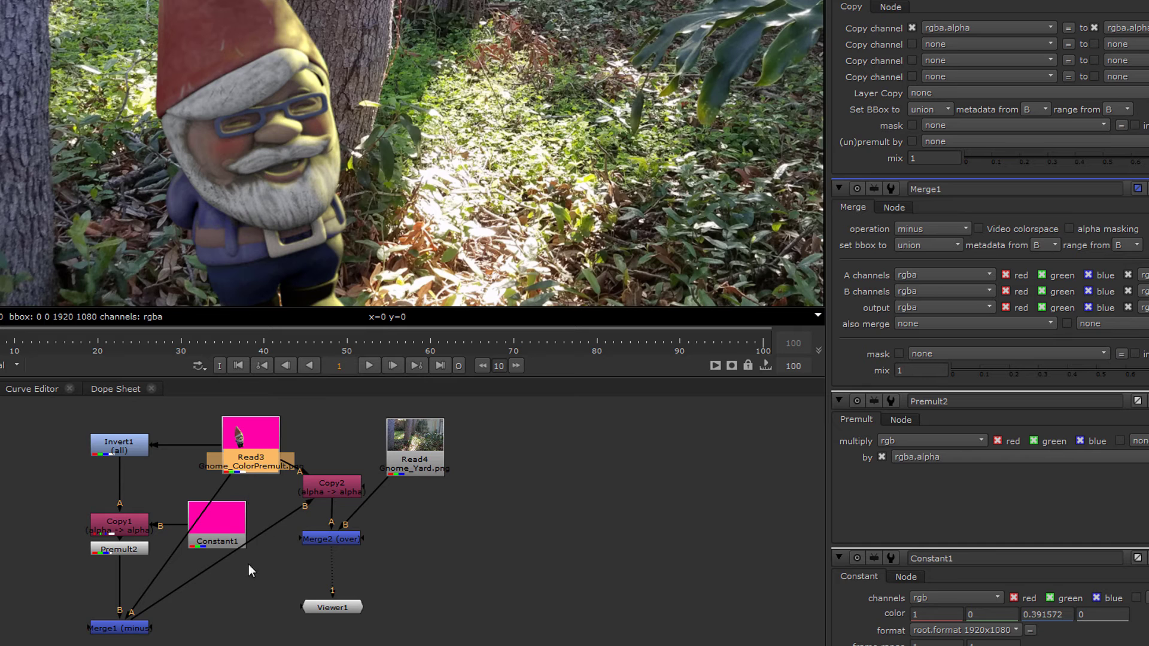
pyautogui.moveTo(224, 525); pyautogui.dragTo(33, 527)
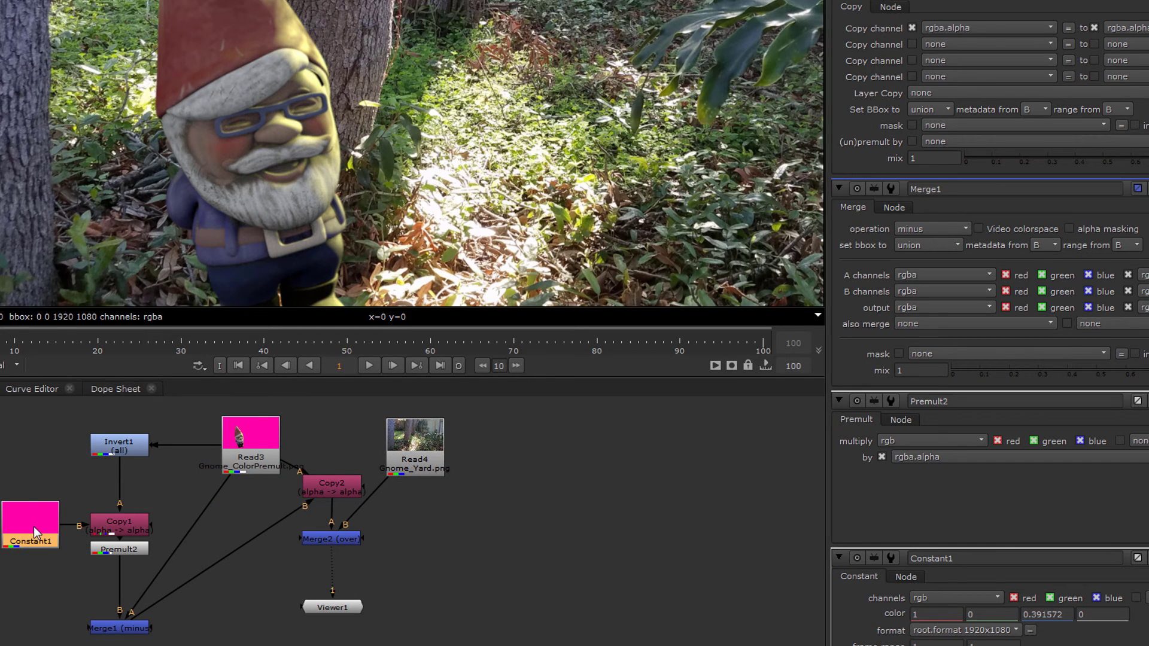
pyautogui.scroll(6, 189, 84)
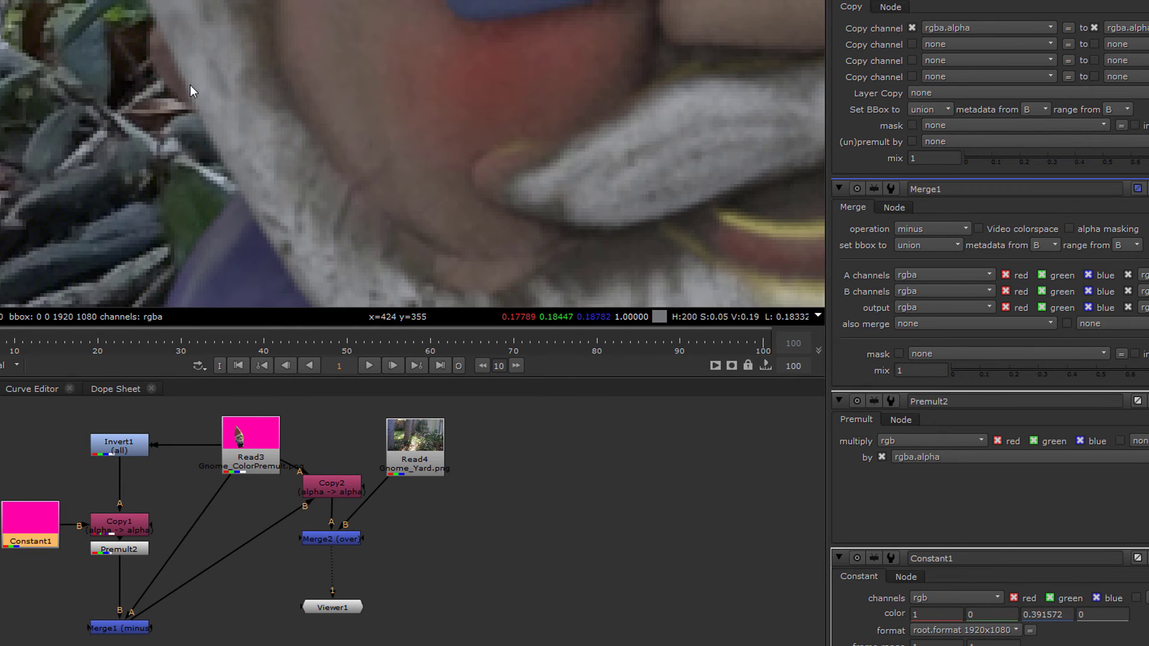
pyautogui.scroll(-4, 246, 221)
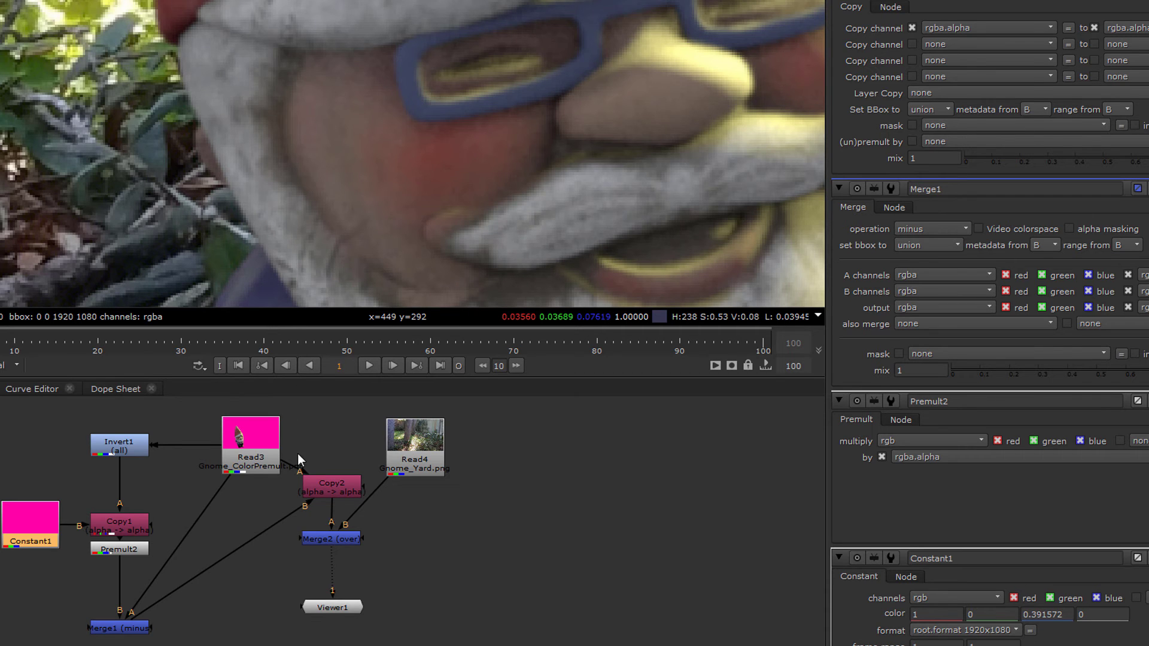
# Add Merge3 from the gnome render with B on the Gnome_Yard plate, operation set to matte
pyautogui.moveTo(375, 488); pyautogui.dragTo(373, 525, button='middle')
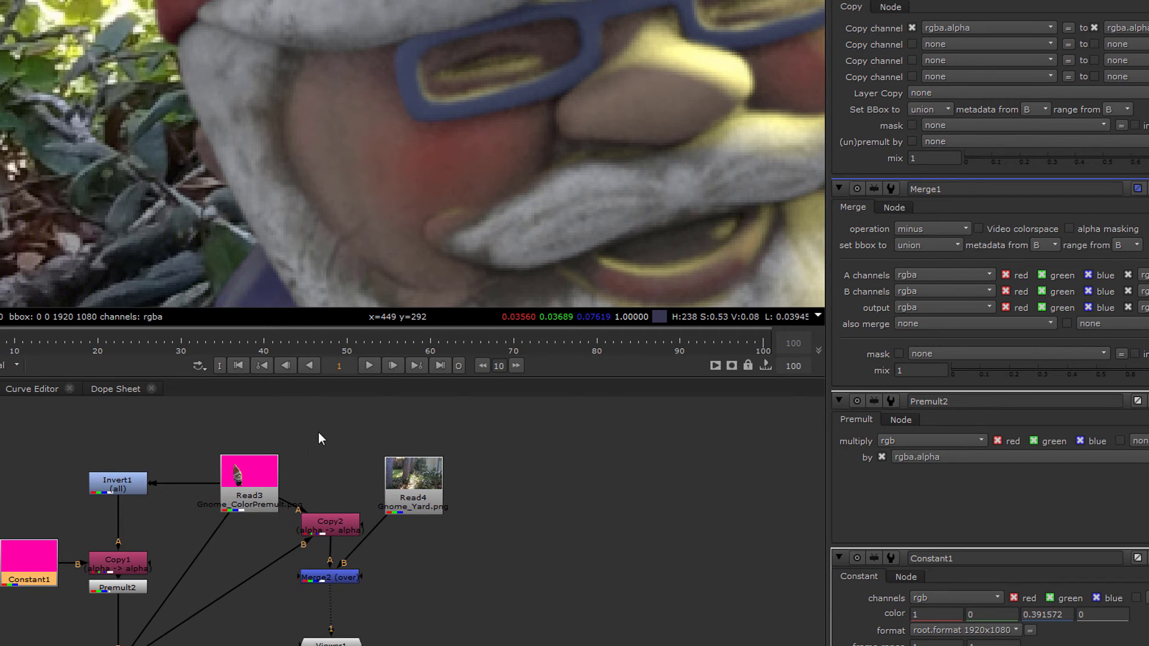
pyautogui.press('m')
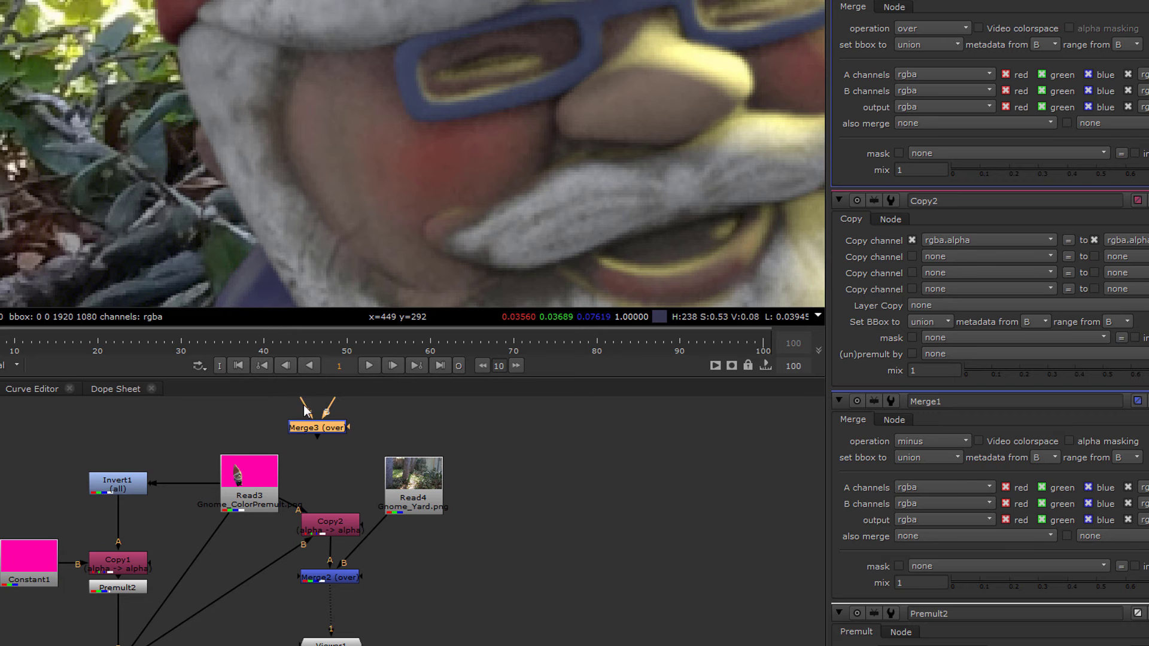
pyautogui.moveTo(338, 412); pyautogui.dragTo(400, 481)
pyautogui.moveTo(337, 427); pyautogui.dragTo(332, 426)
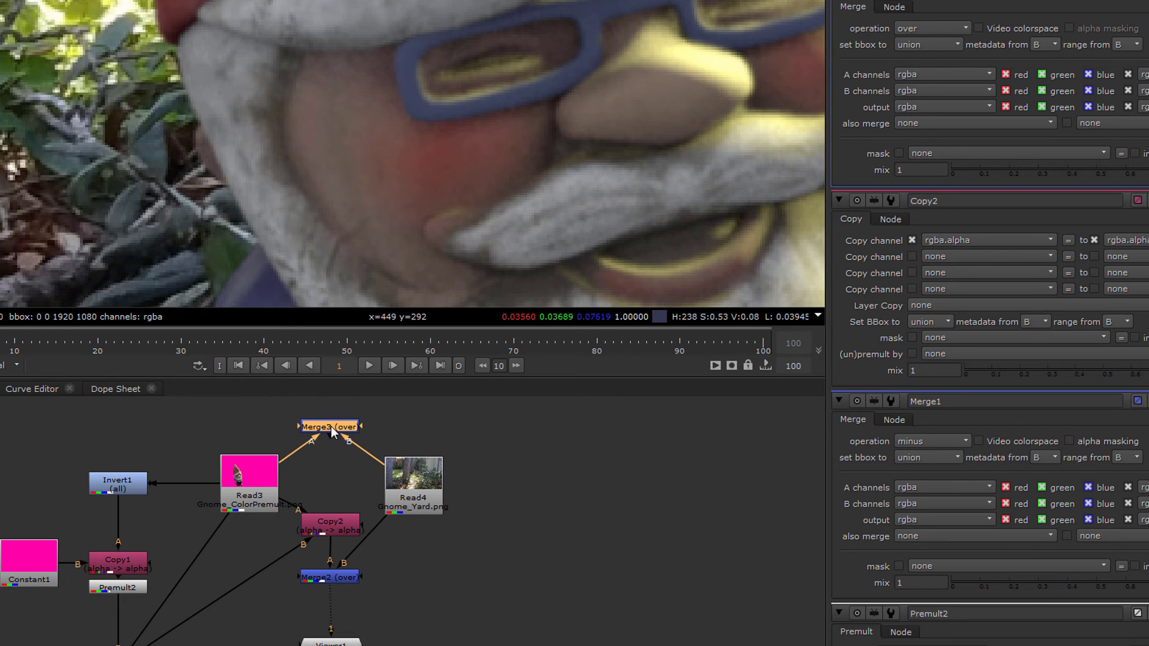
pyautogui.click(925, 28)
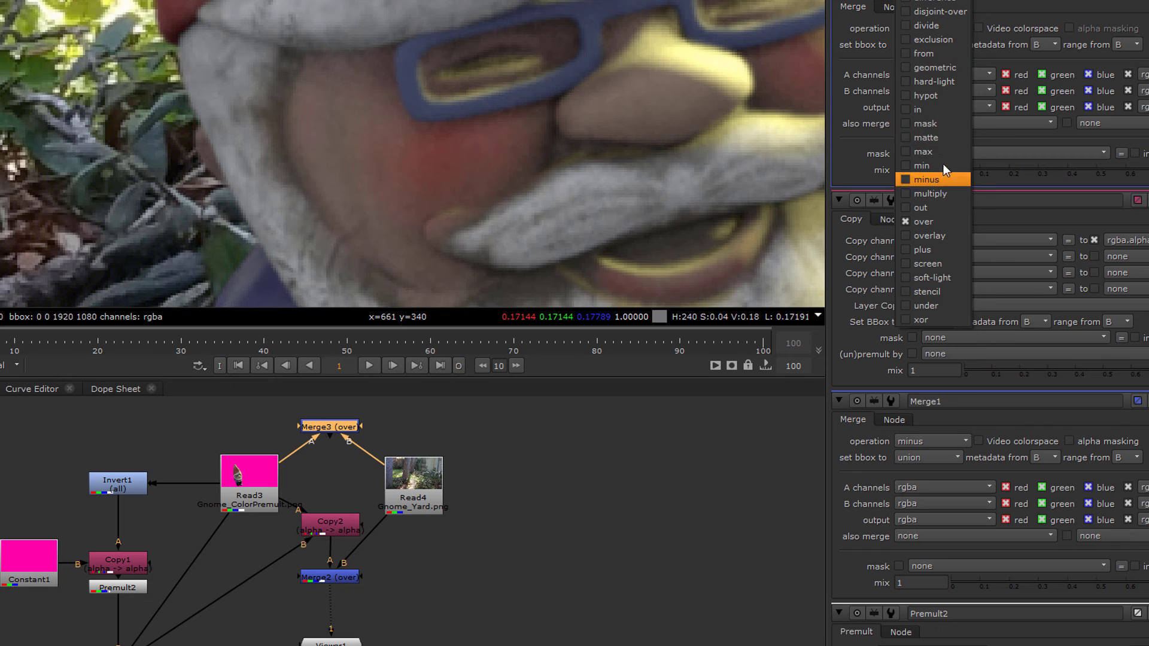
pyautogui.click(934, 138)
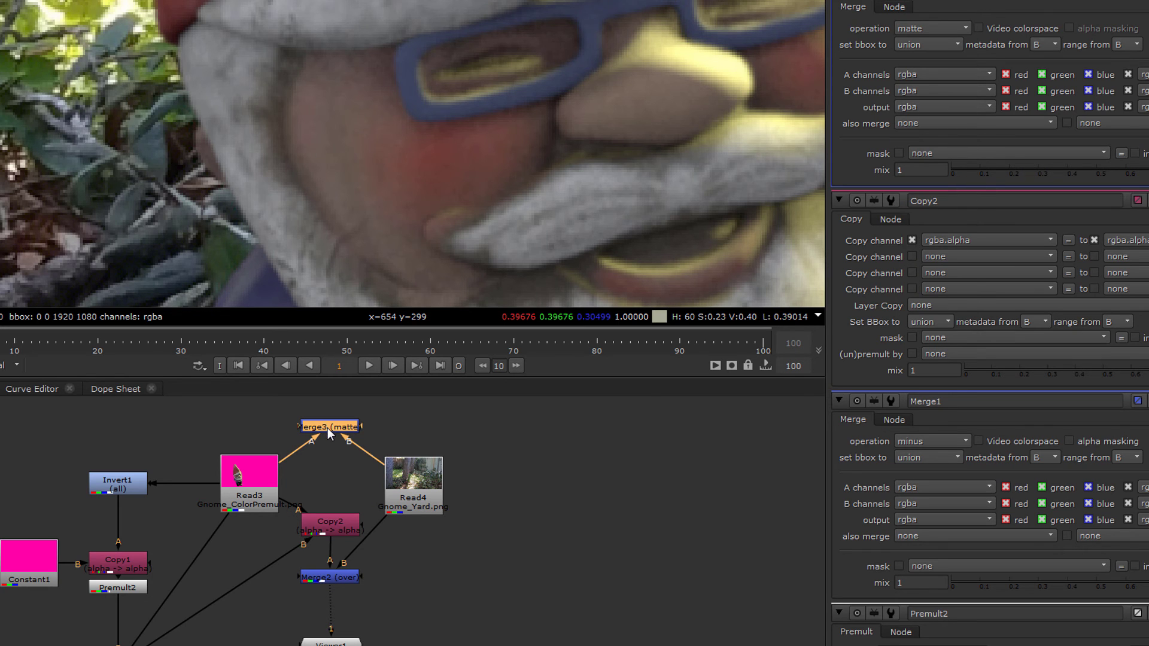
# View the Merge3 matte result, then the cleaned Merge2 comp for comparison
pyautogui.press('1')
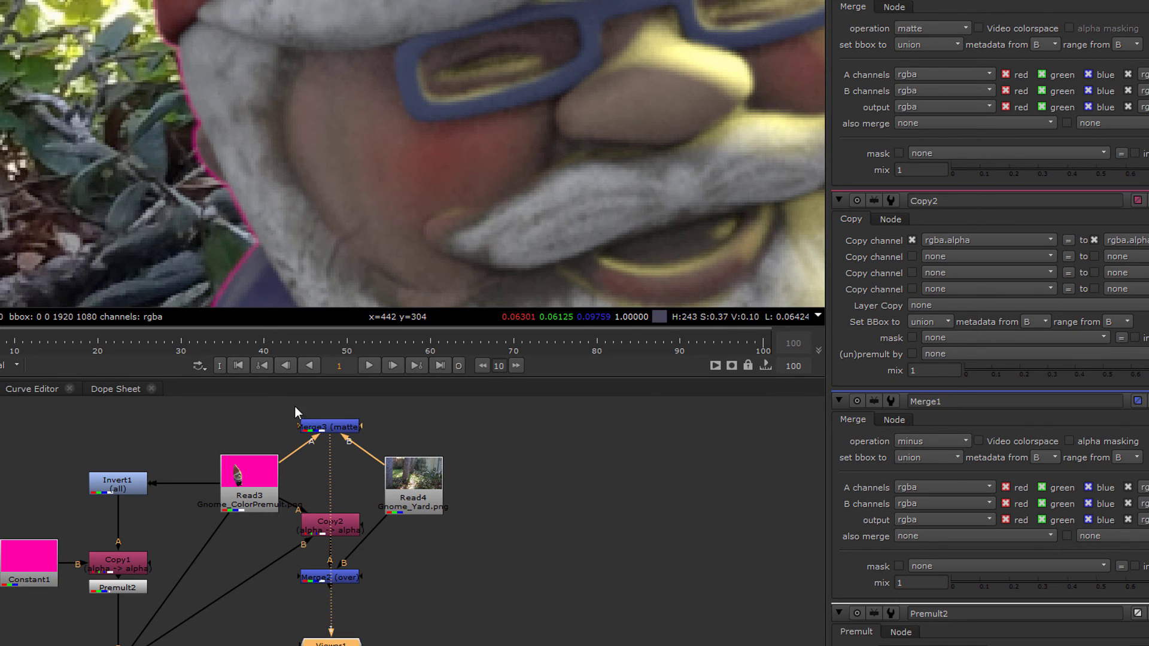
pyautogui.click(343, 580)
pyautogui.press('1')
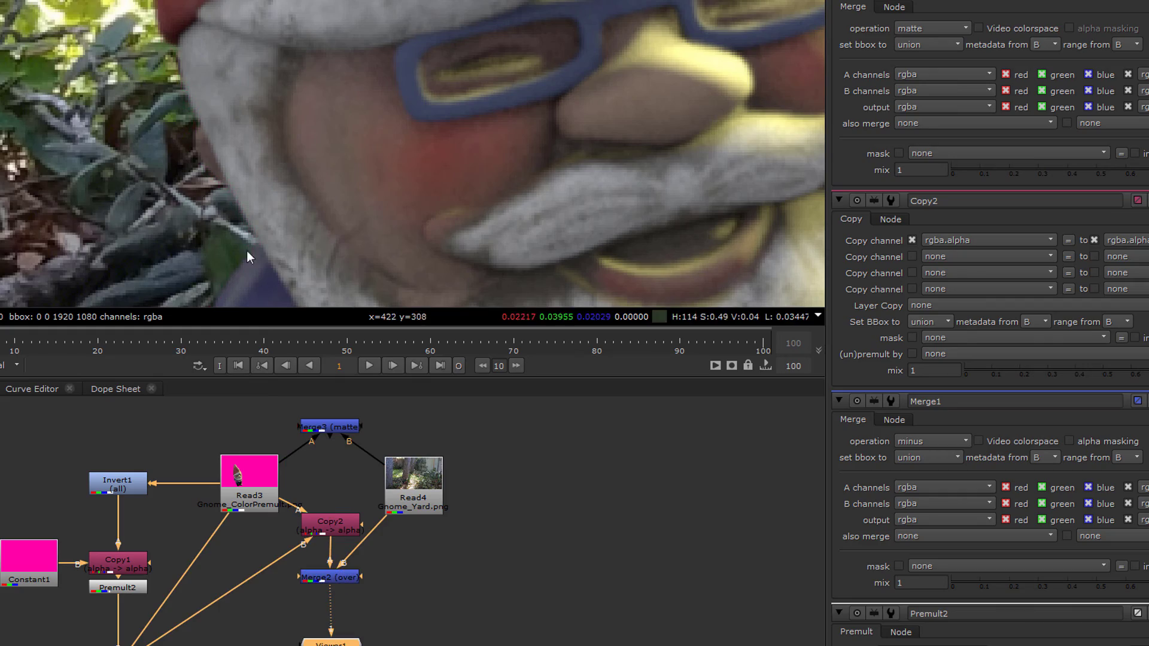